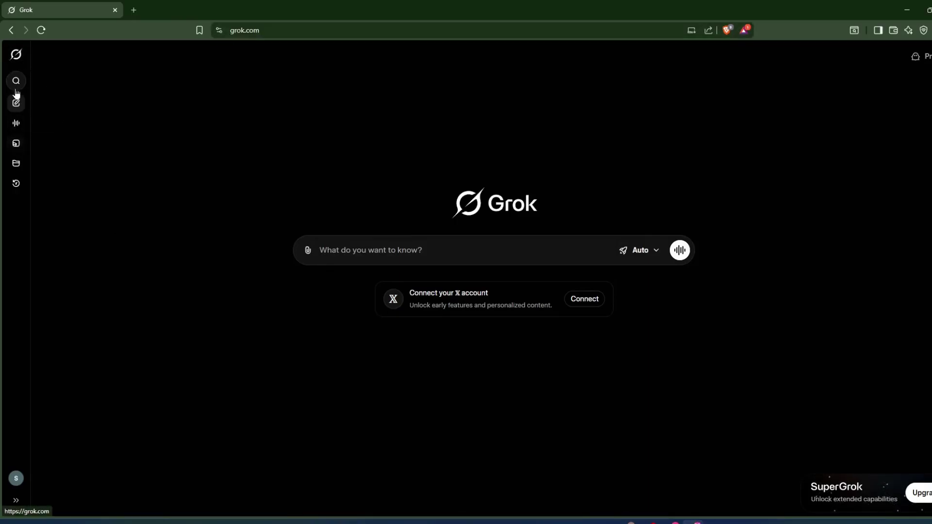
# Expand the Grok sidebar and open the Imagine gallery at grok.com/imagine
pyautogui.click(20, 65)
pyautogui.click(60, 145)
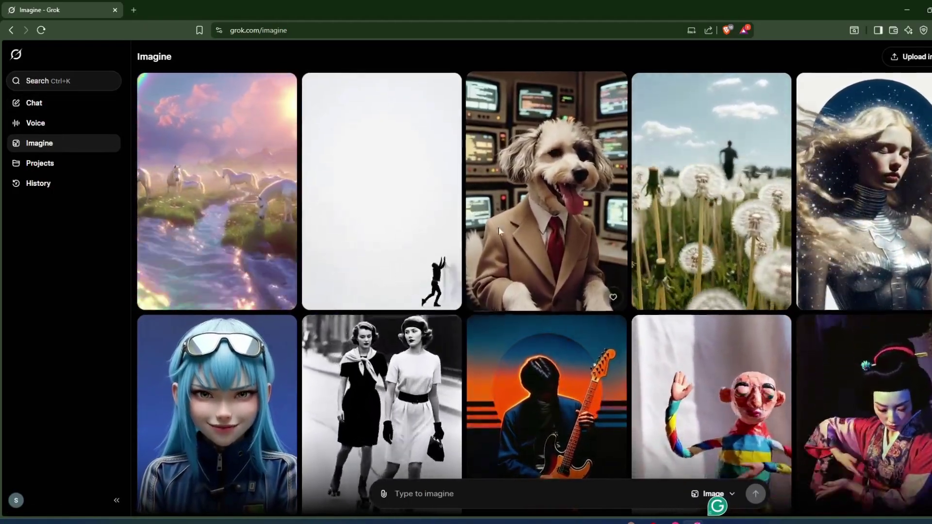
pyautogui.scroll(-5, 498, 228)
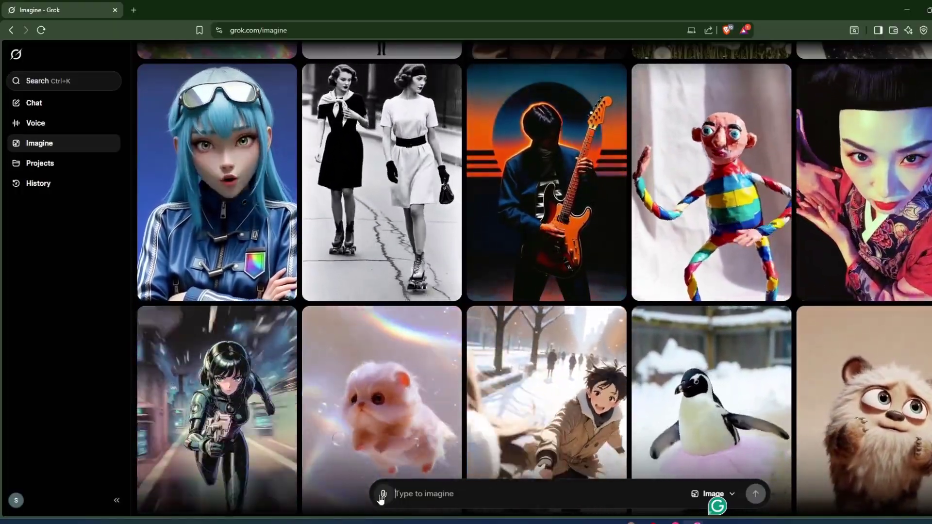
pyautogui.click(383, 494)
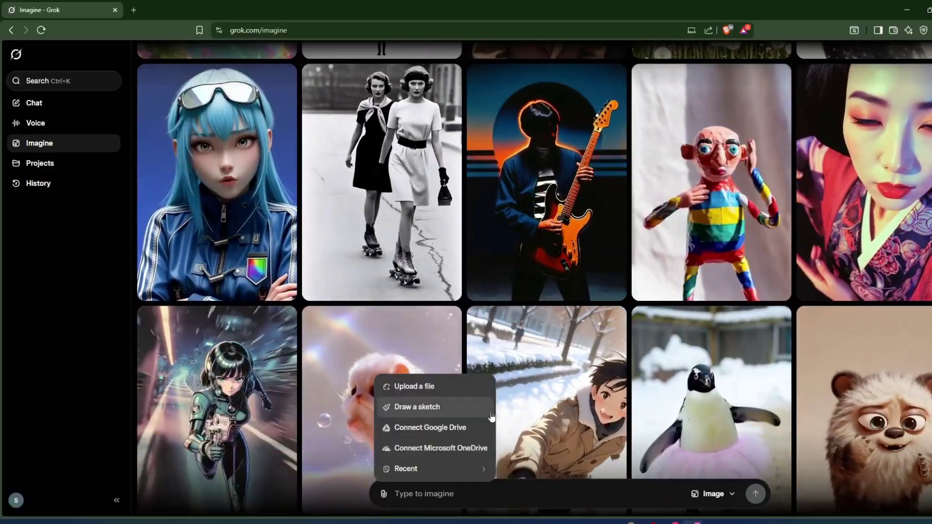
pyautogui.click(455, 408)
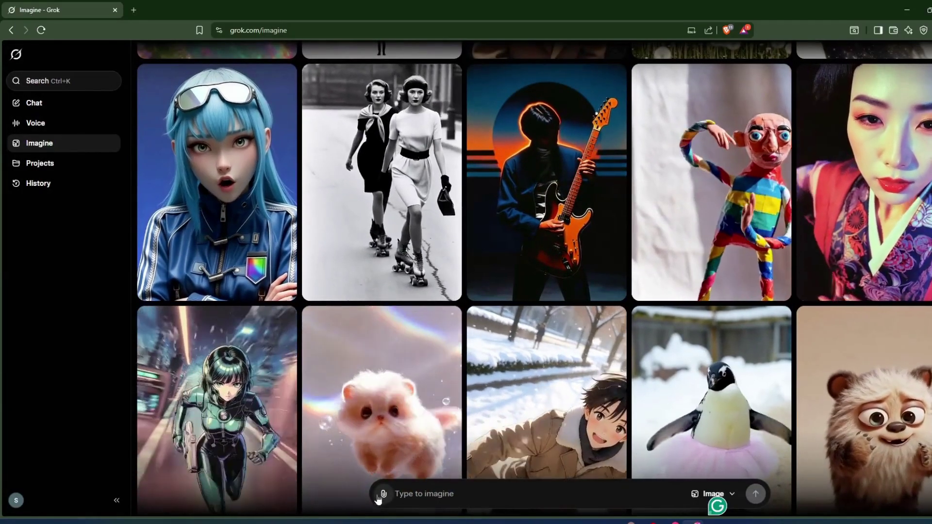
pyautogui.click(383, 493)
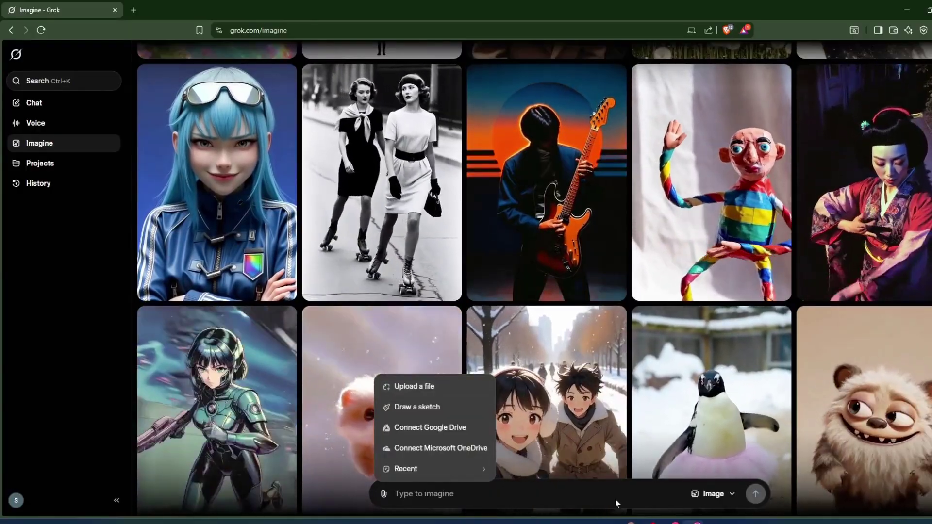
pyautogui.click(615, 499)
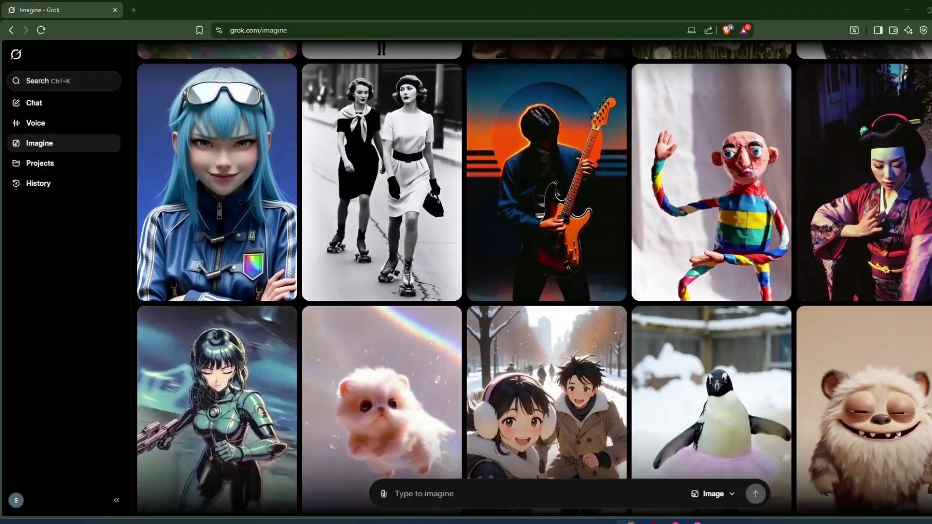
# Copy the Cartoon Character Image Prompt from ChatGPT, then move that window off-screen
pyautogui.moveTo(0, 277); pyautogui.dragTo(427, 77)
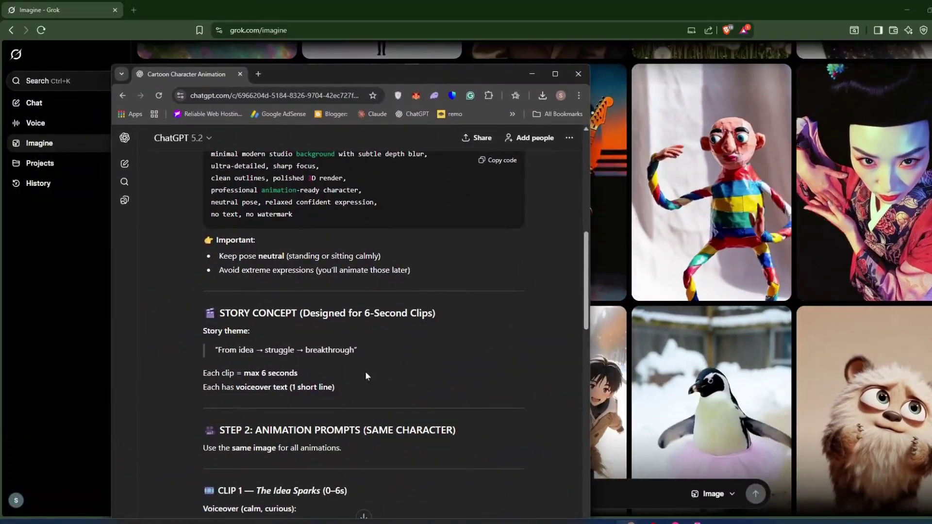
pyautogui.scroll(4, 366, 376)
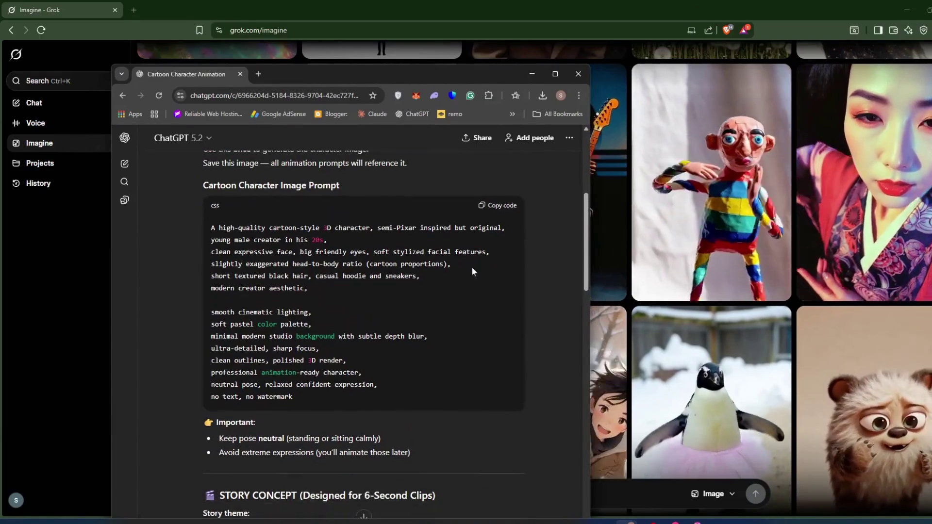
pyautogui.scroll(-1, 473, 270)
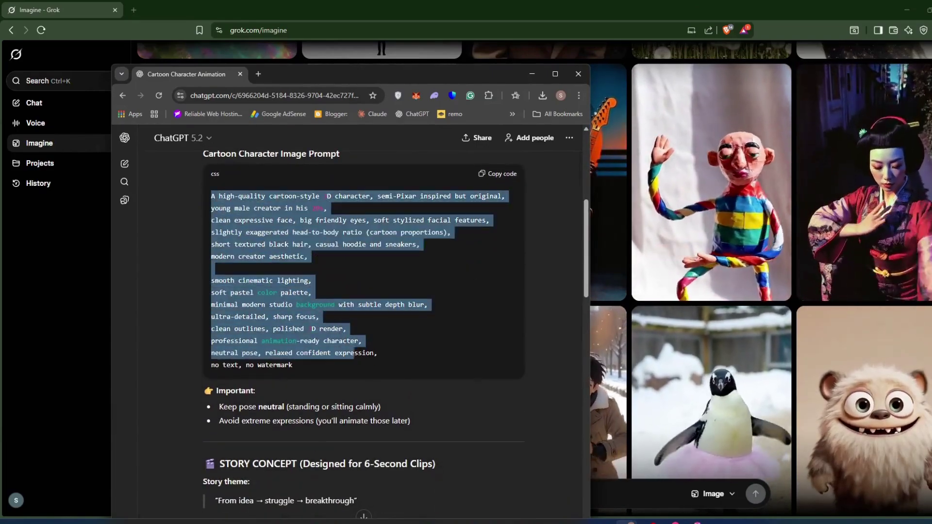
pyautogui.moveTo(354, 353); pyautogui.dragTo(365, 368)
pyautogui.hotkey('ctrl', 'c')
pyautogui.click(365, 368)
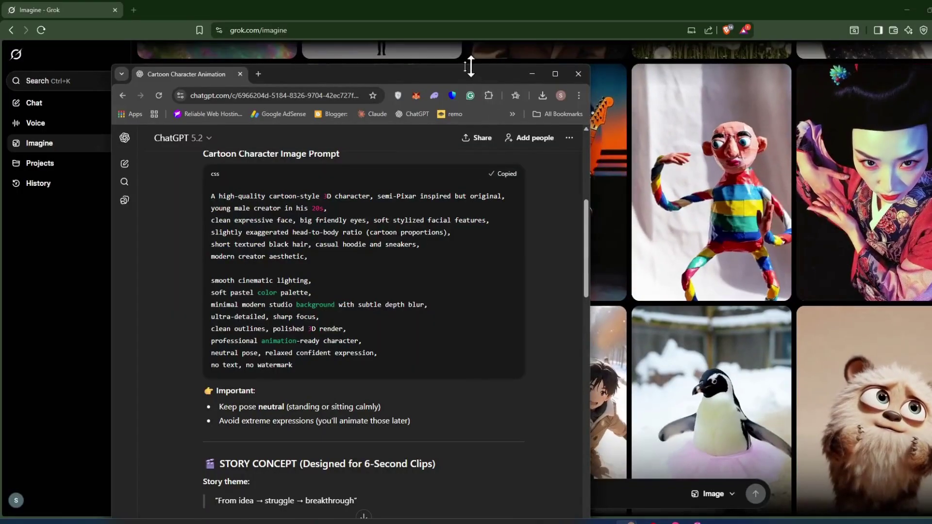
pyautogui.moveTo(354, 78); pyautogui.dragTo(0, 80)
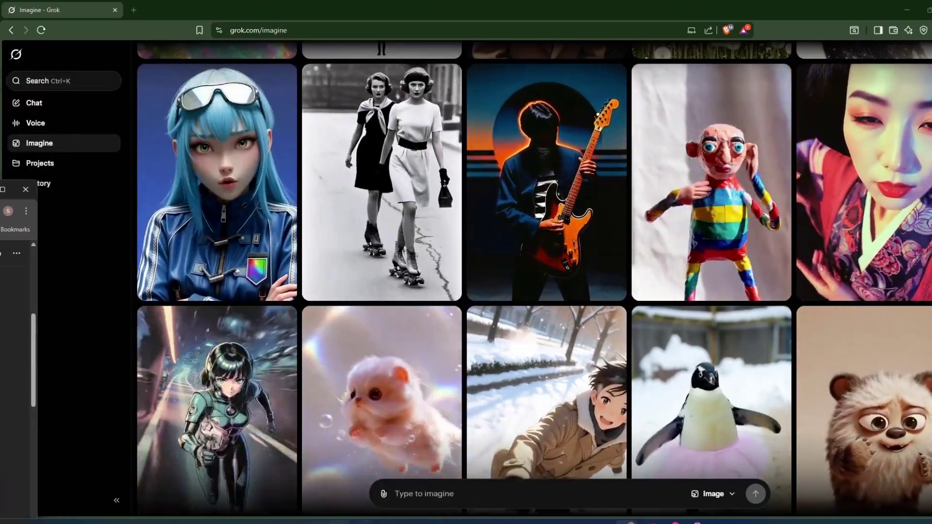
# Paste the cartoon 3D character prompt and generate it in Image mode at 9:16
pyautogui.hotkey('ctrl', 'v')
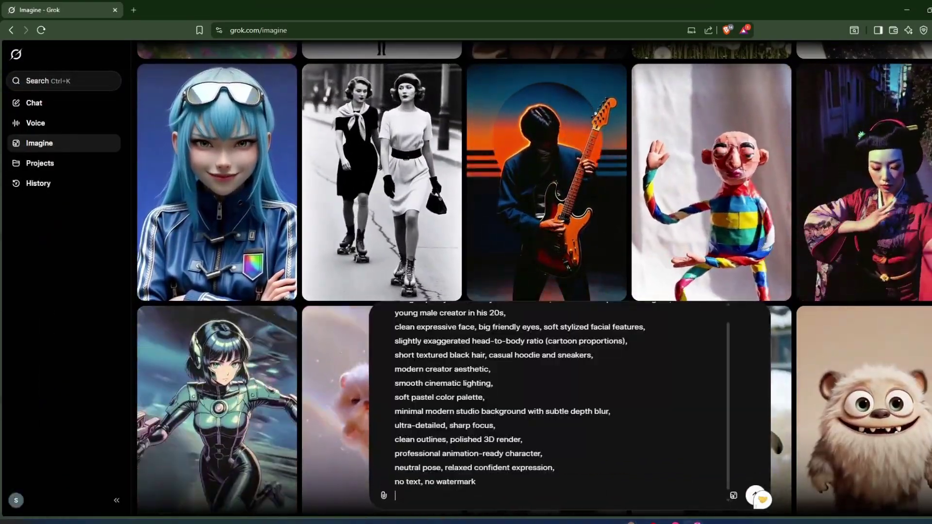
pyautogui.click(733, 496)
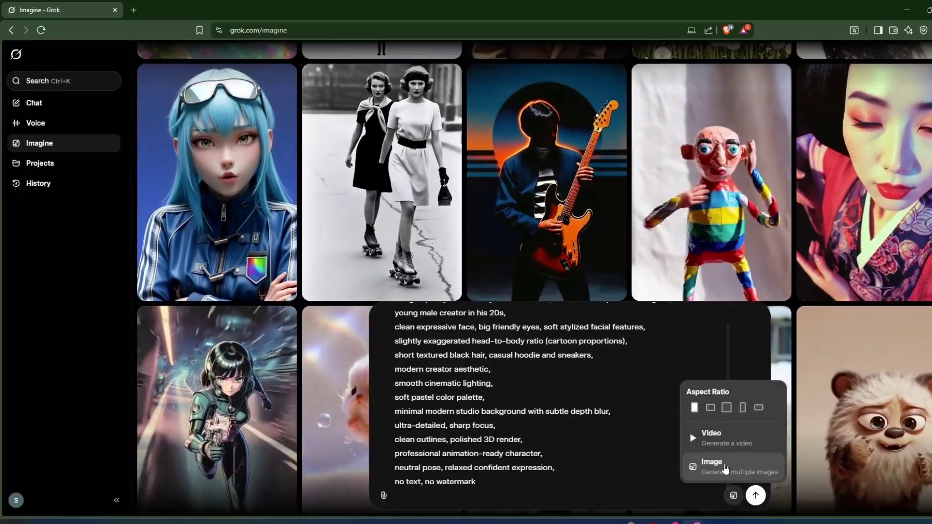
pyautogui.click(725, 467)
pyautogui.click(733, 496)
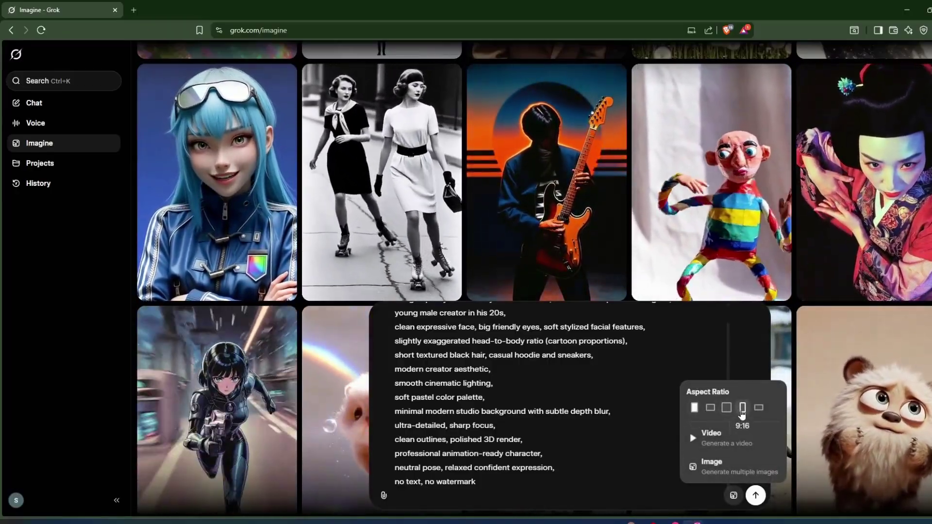
pyautogui.click(742, 408)
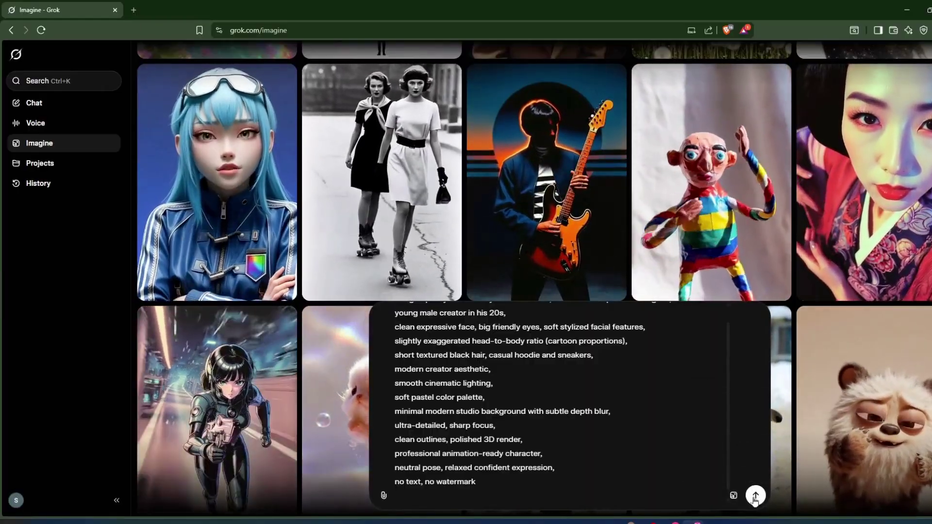
pyautogui.click(755, 496)
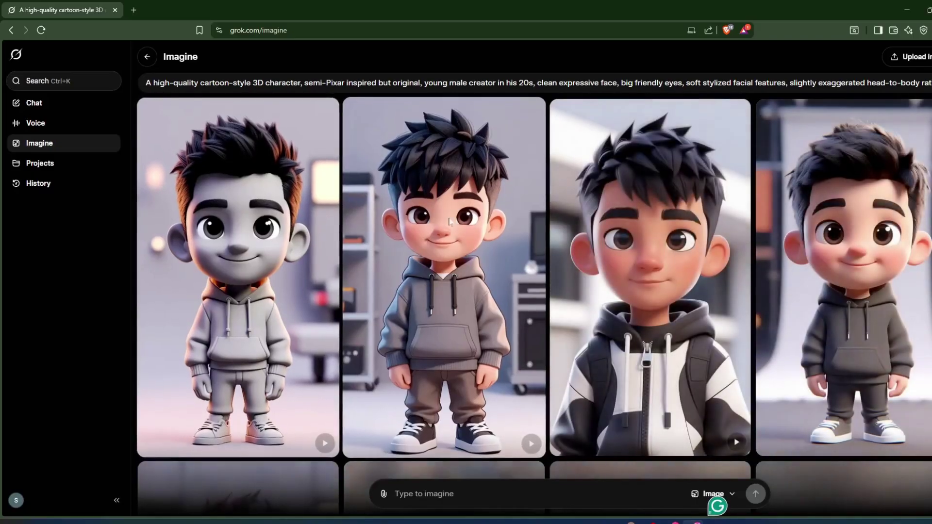
# Scroll through the rows of cartoon boys in grey hoodies as they finish rendering
pyautogui.scroll(-5, 744, 284)
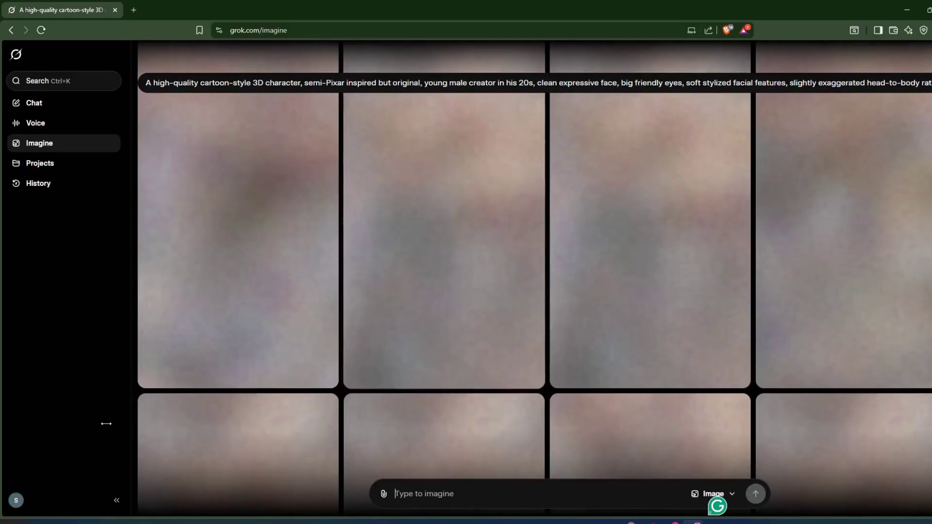
pyautogui.scroll(-5, 545, 371)
pyautogui.scroll(6, 545, 370)
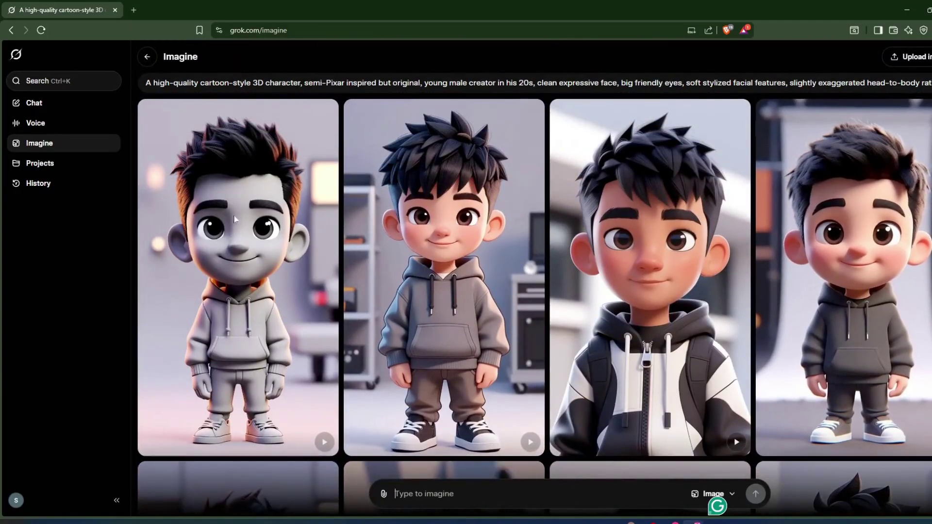
pyautogui.scroll(-5, 701, 177)
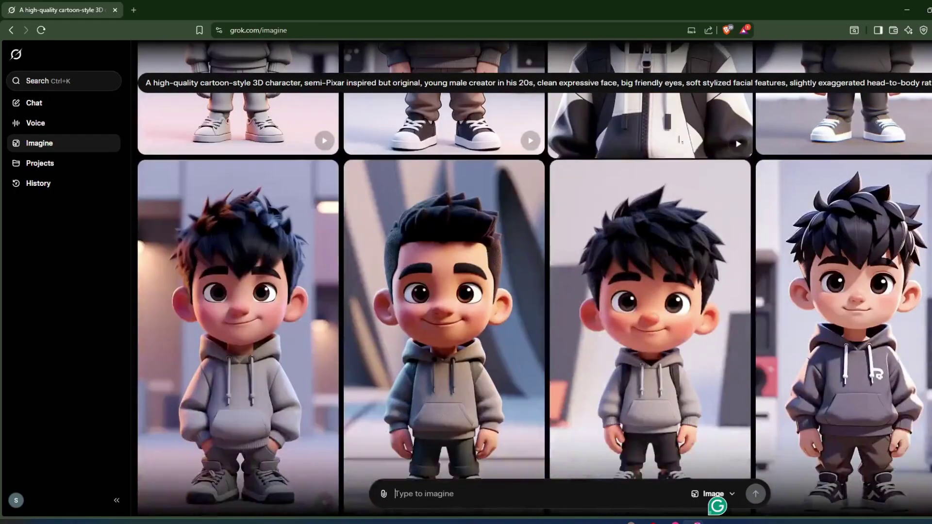
pyautogui.scroll(-10, 700, 174)
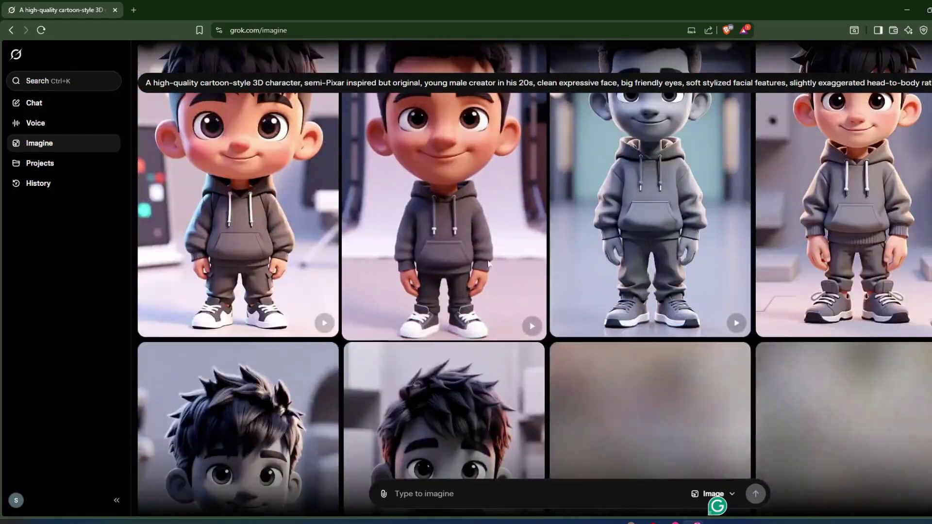
pyautogui.scroll(-5, 679, 301)
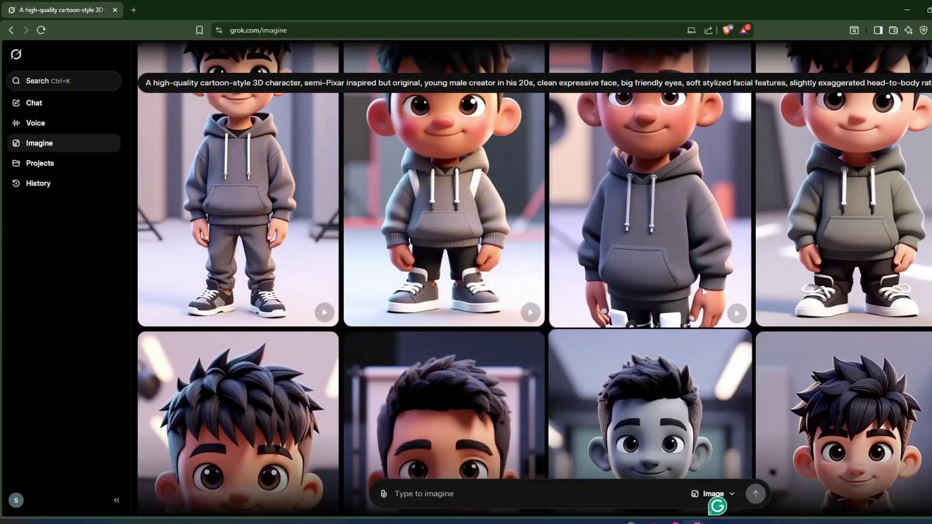
pyautogui.scroll(-5, 587, 316)
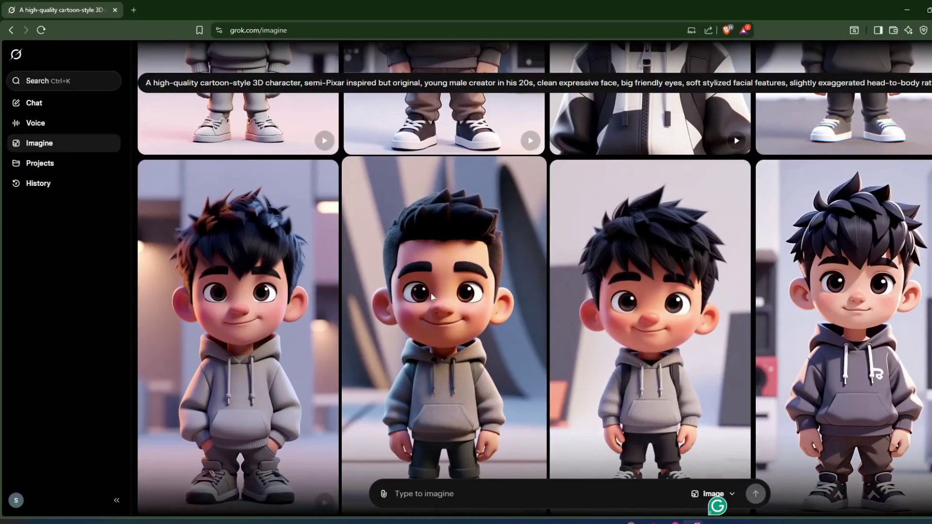
# Copy the chosen character image and try turning the second character image into a video
pyautogui.click(449, 331)
pyautogui.scroll(-3, 499, 346)
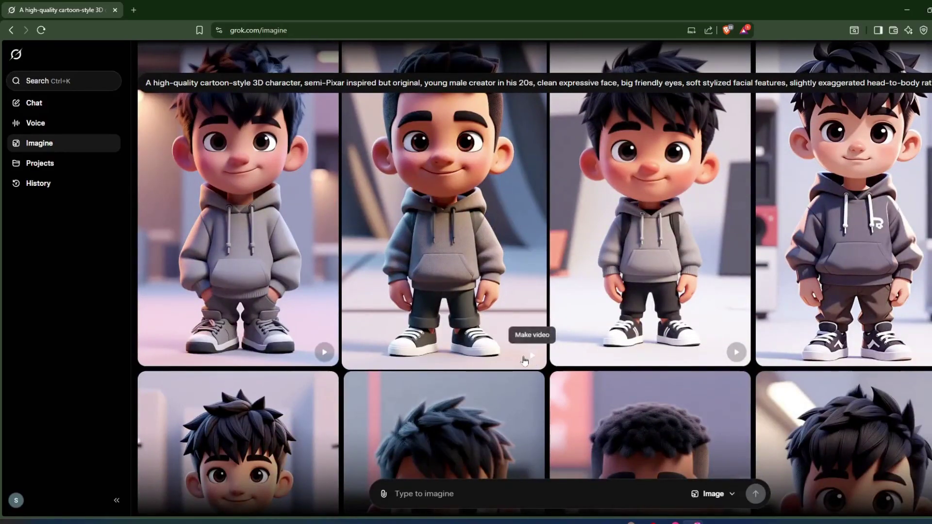
pyautogui.click(526, 359)
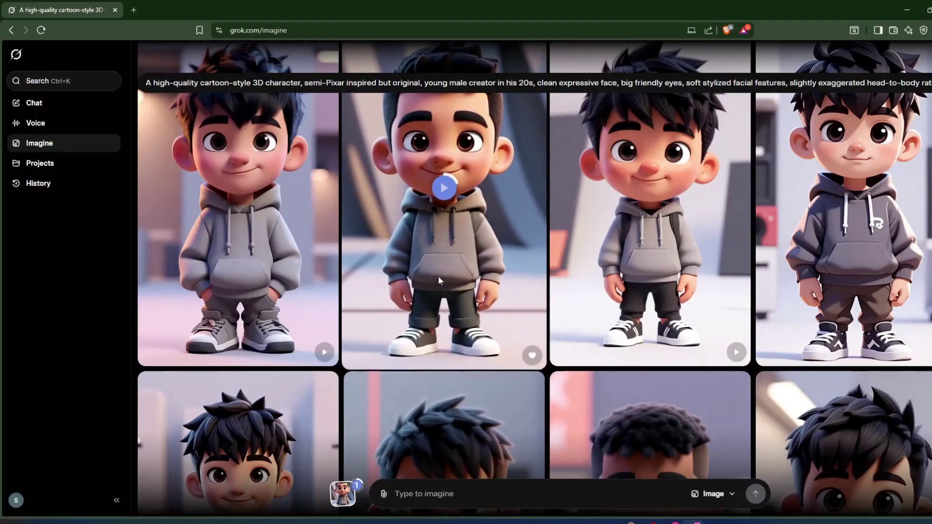
# Start a video from the favorited character image in the Favorites list
pyautogui.click(386, 494)
pyautogui.click(441, 407)
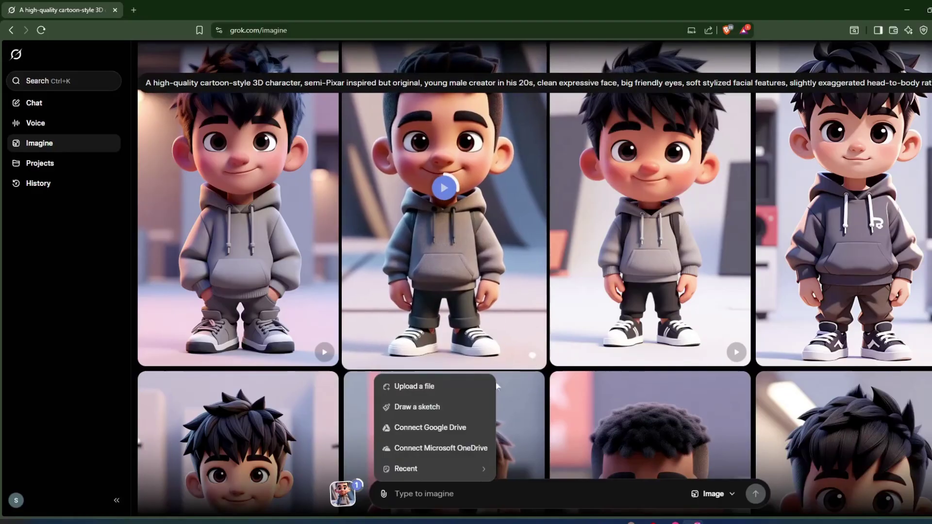
pyautogui.click(341, 494)
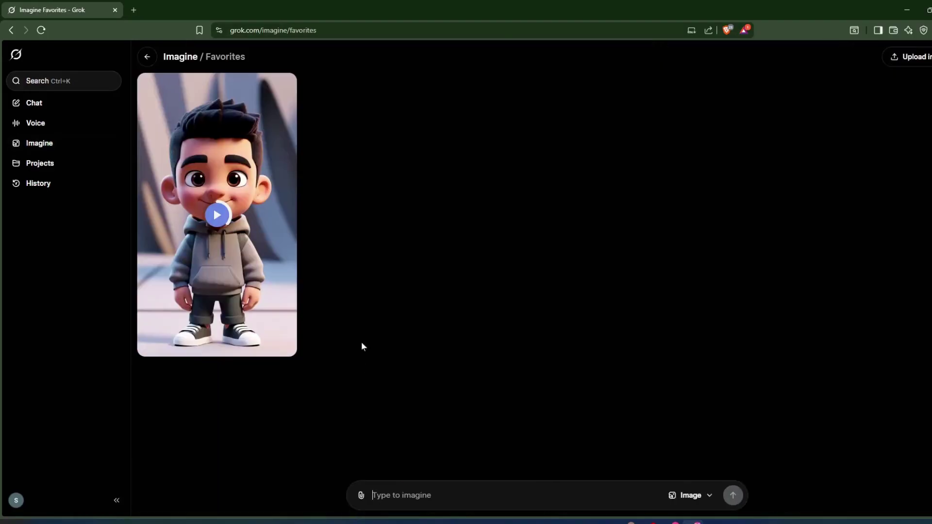
pyautogui.click(258, 197)
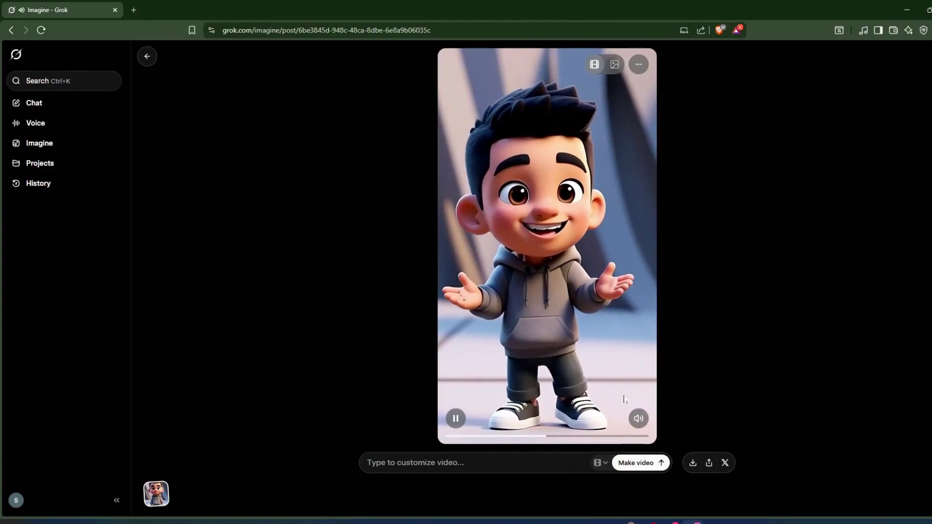
# Mute the clip and generate a new video from the stand-still, look-up-and-smile prompt
pyautogui.click(638, 426)
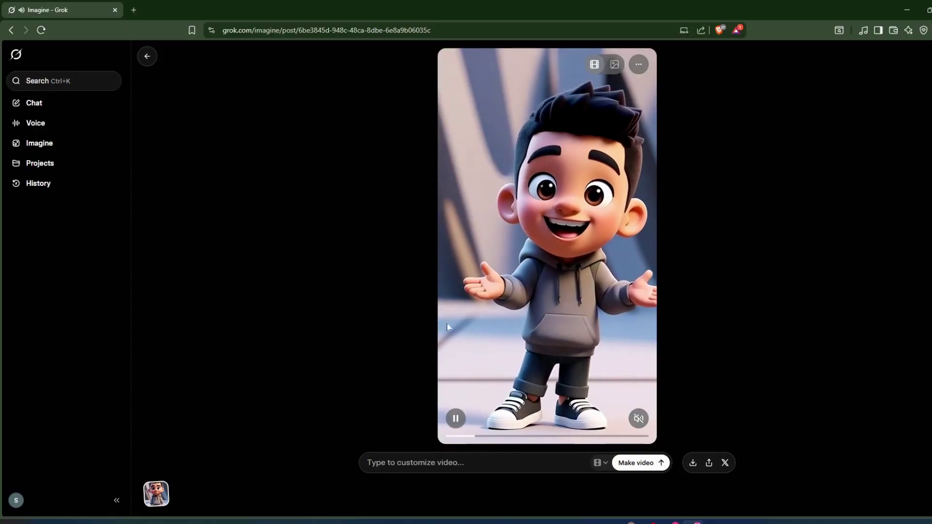
pyautogui.click(393, 462)
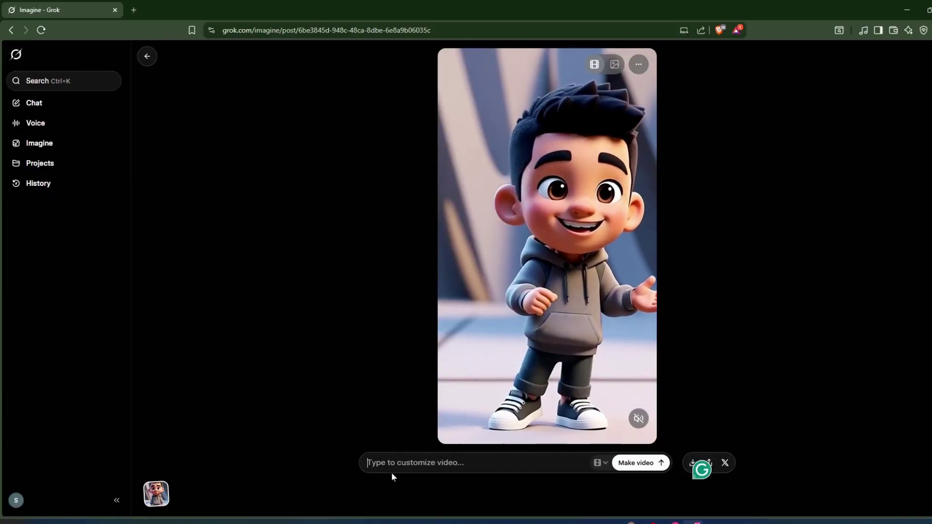
pyautogui.hotkey('ctrl', 'v')
pyautogui.scroll(5, 486, 436)
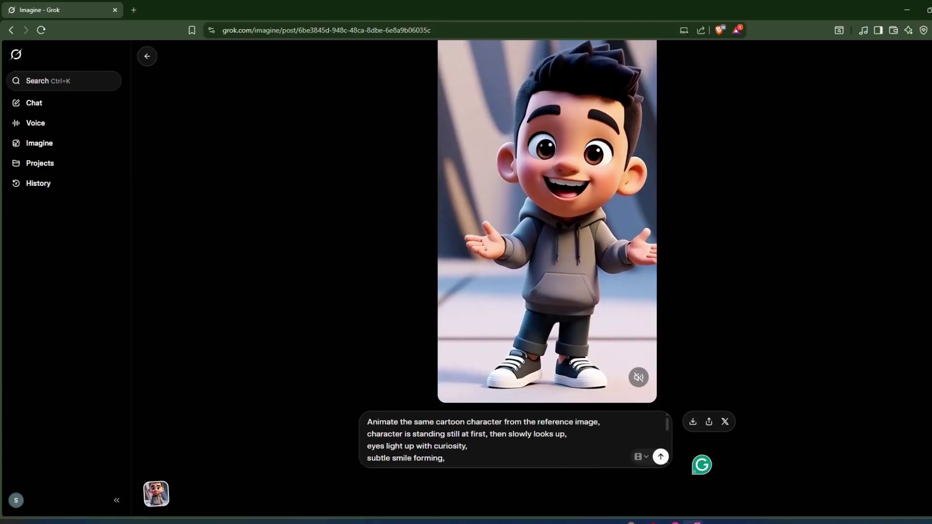
pyautogui.click(661, 500)
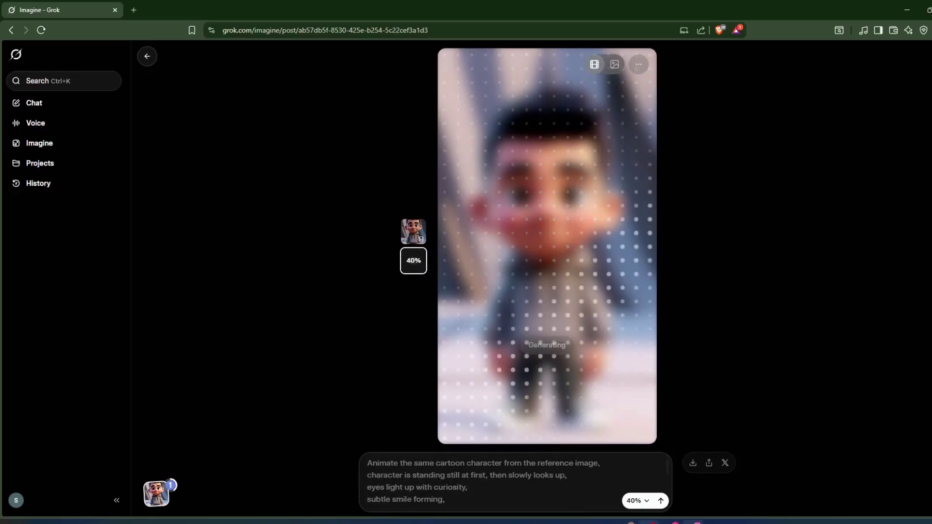
pyautogui.moveTo(649, 522)
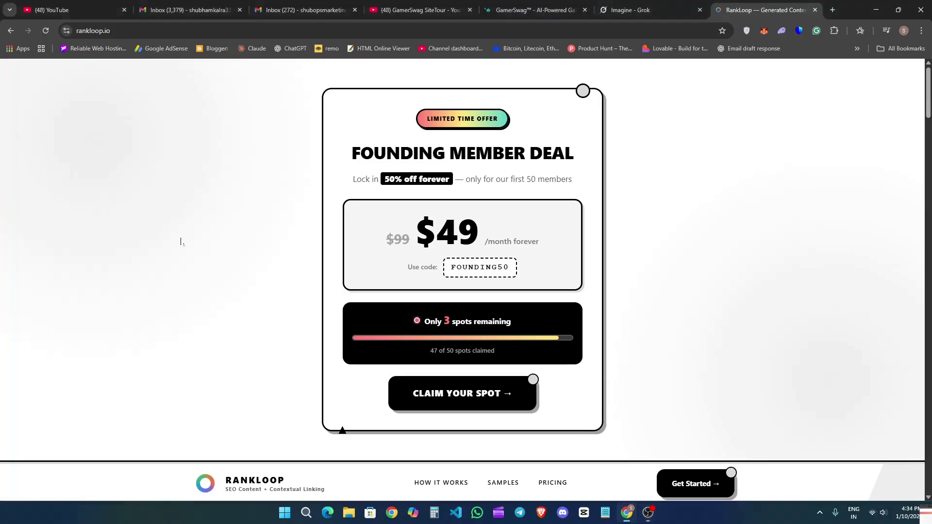
# Enter the site's sitemap URL in RankLoop and continue to content preferences
pyautogui.scroll(-2, 499, 333)
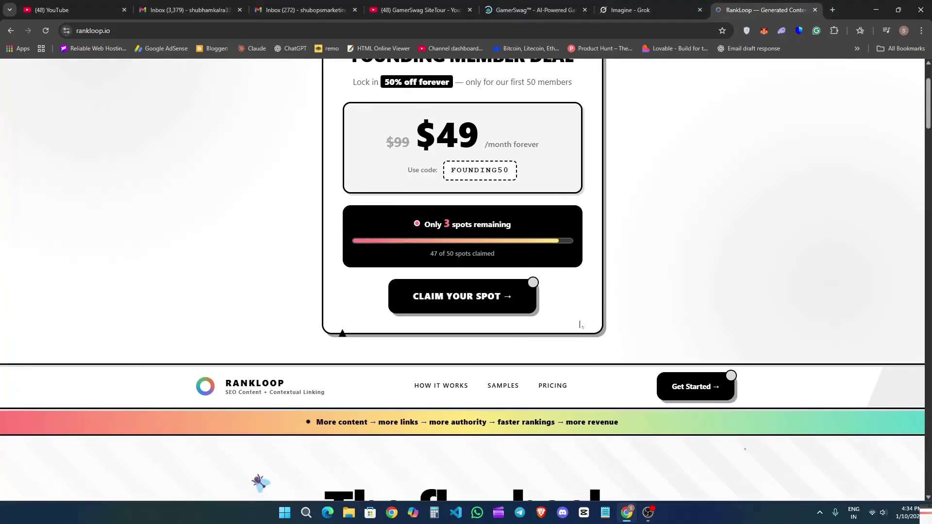
pyautogui.scroll(-15, 464, 292)
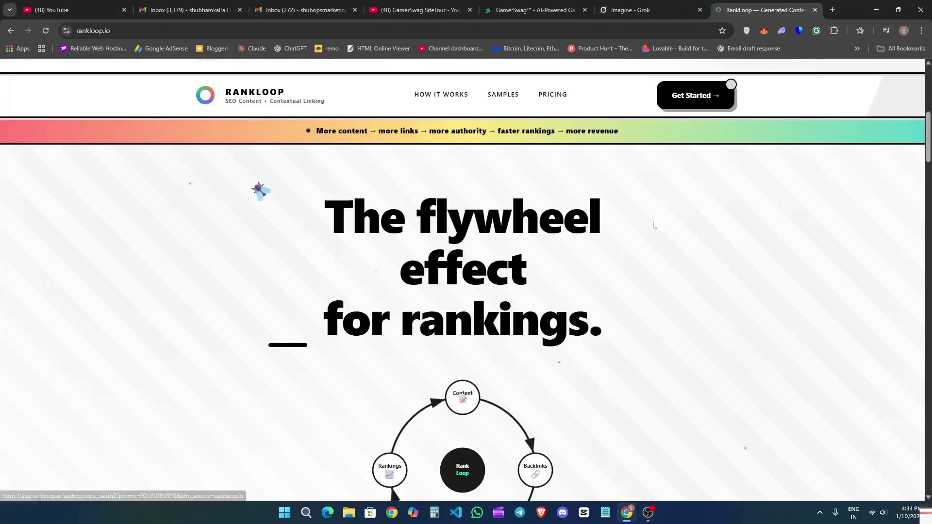
pyautogui.scroll(-2, 728, 282)
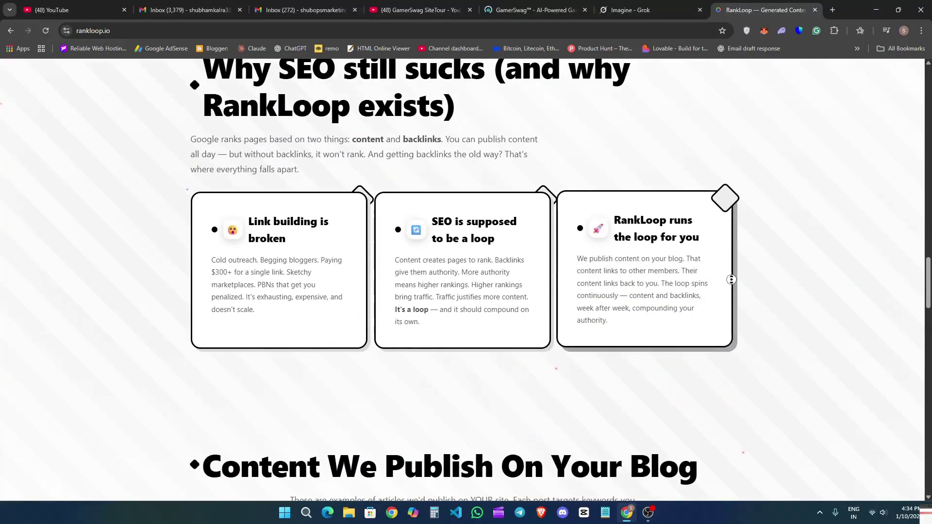
pyautogui.scroll(4, 723, 291)
pyautogui.scroll(15, 720, 276)
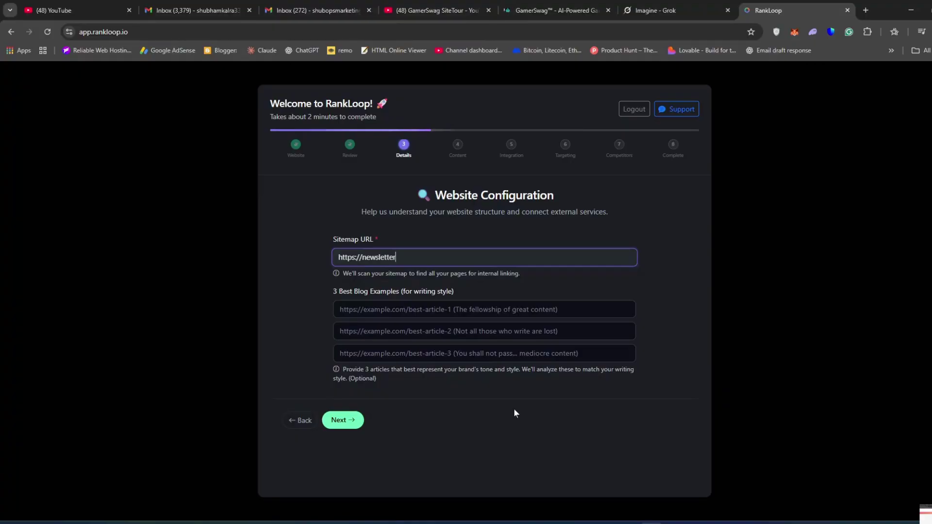
pyautogui.write('.xyz/sitemap.xml')
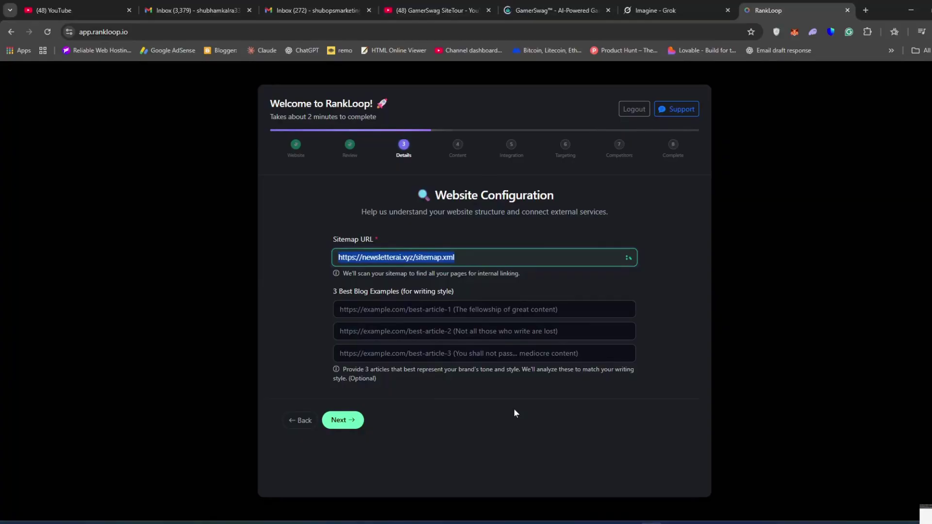
pyautogui.press('BackSpace')
pyautogui.hotkey('ctrl', 'v')
pyautogui.click(342, 420)
# Advance to blog integration, view the Webhook, API and Webflow options, then skip it
pyautogui.scroll(-6, 407, 292)
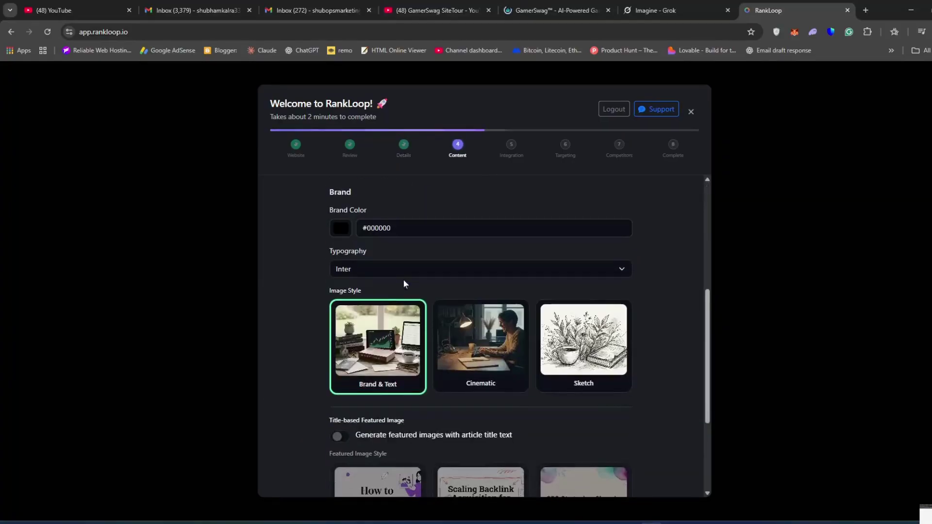
pyautogui.scroll(-5, 290, 309)
pyautogui.click(340, 461)
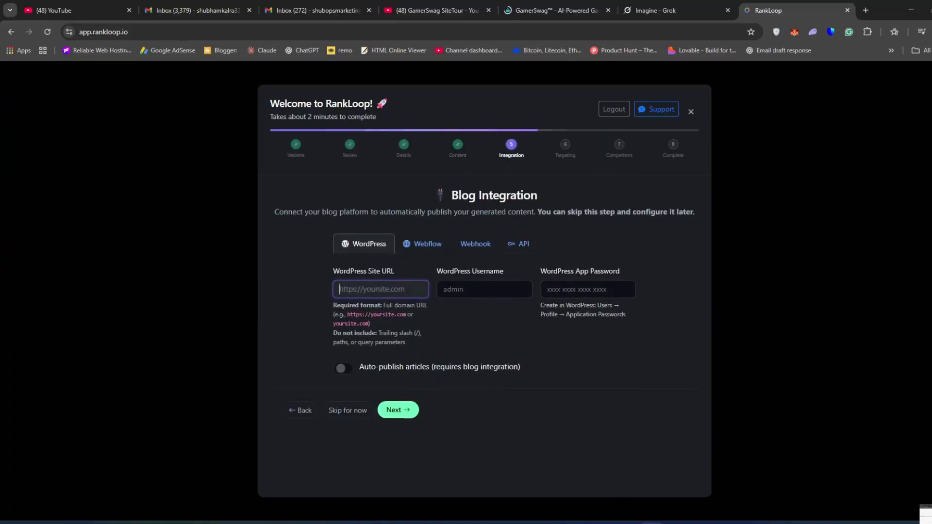
pyautogui.click(475, 243)
pyautogui.click(529, 244)
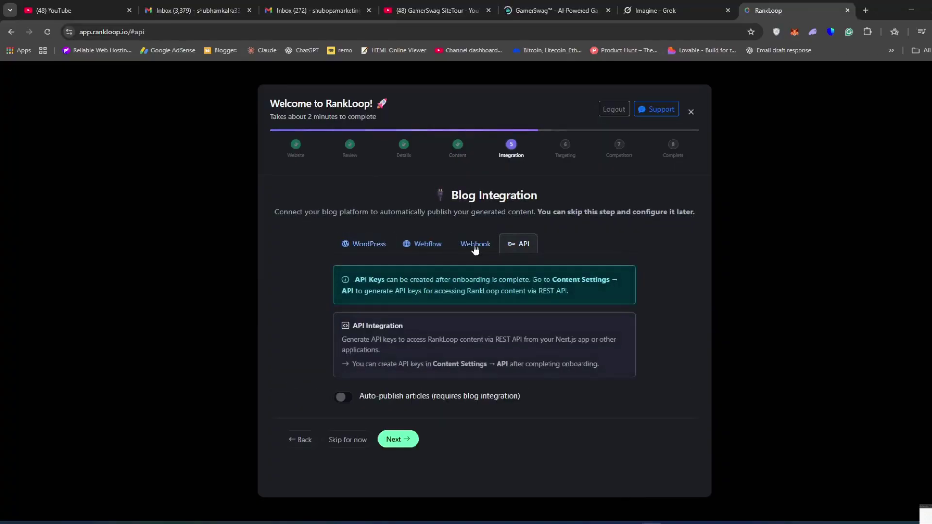
pyautogui.click(413, 248)
pyautogui.click(338, 389)
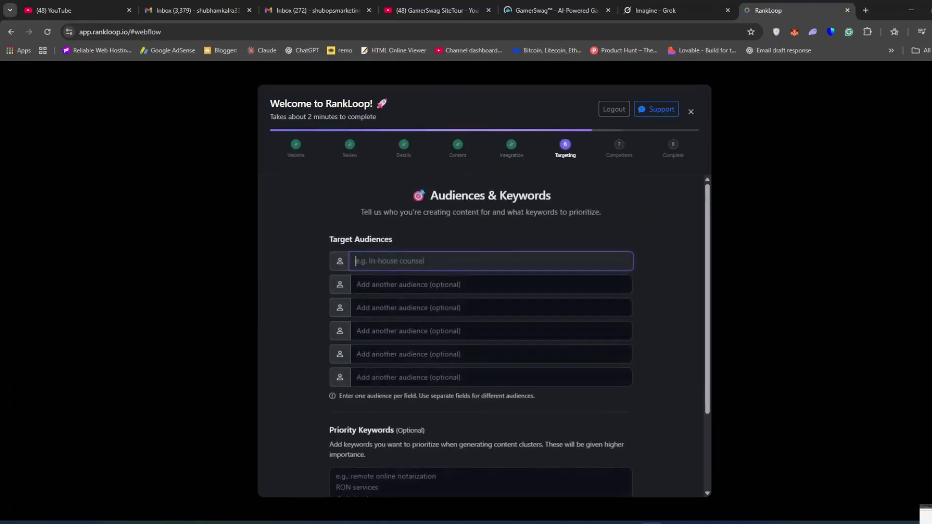
# Enter 'AI' for audience targeting and continue to the competitors step
pyautogui.scroll(-5, 338, 388)
pyautogui.click(341, 465)
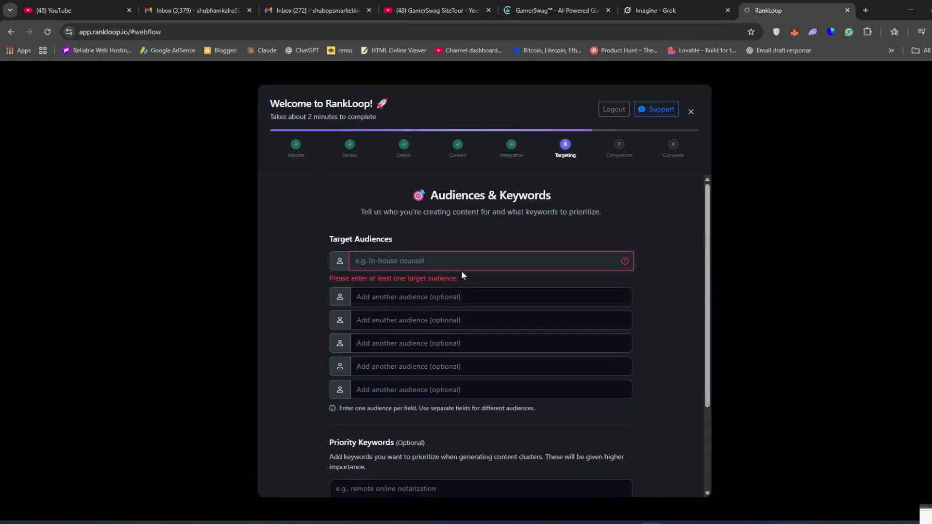
pyautogui.write('AI')
pyautogui.scroll(-5, 358, 408)
pyautogui.click(357, 410)
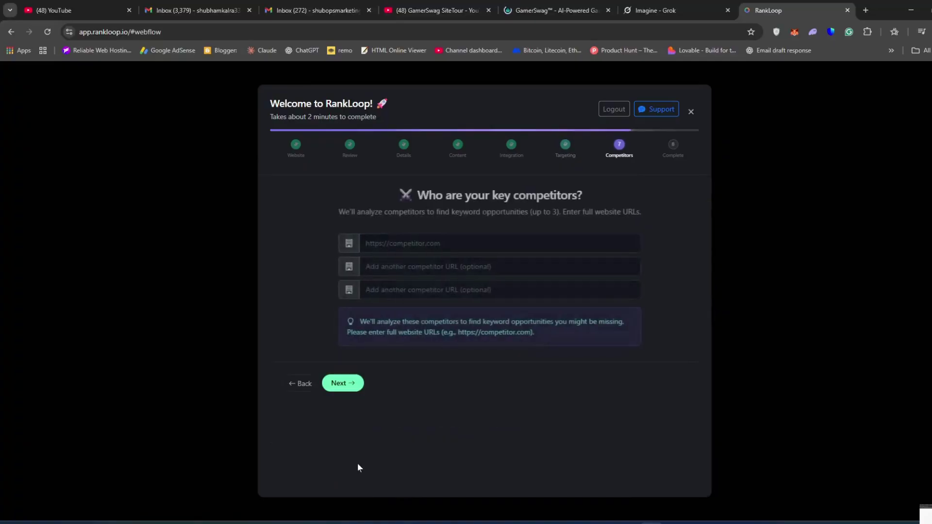
# Add a competitor website and generate the RankLoop workspace
pyautogui.click(342, 383)
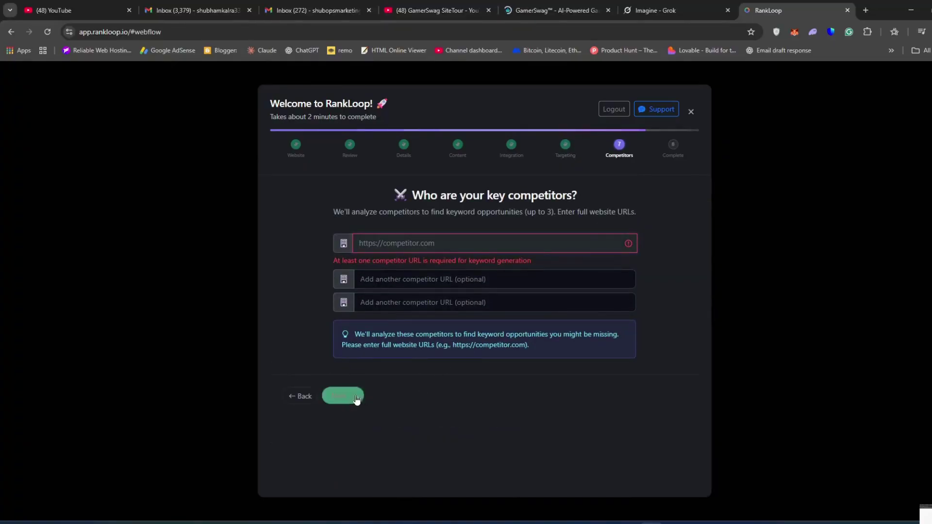
pyautogui.click(454, 343)
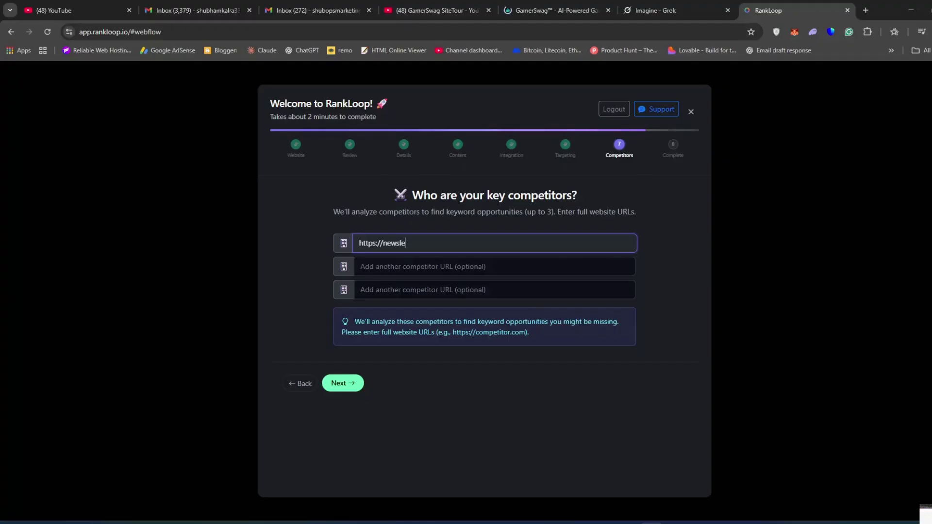
pyautogui.press('Return')
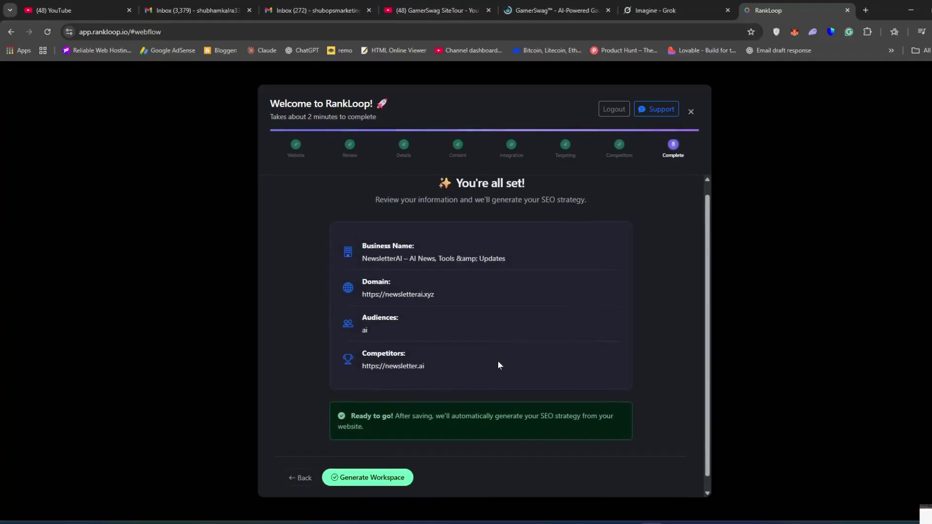
pyautogui.scroll(-1, 439, 366)
pyautogui.click(401, 470)
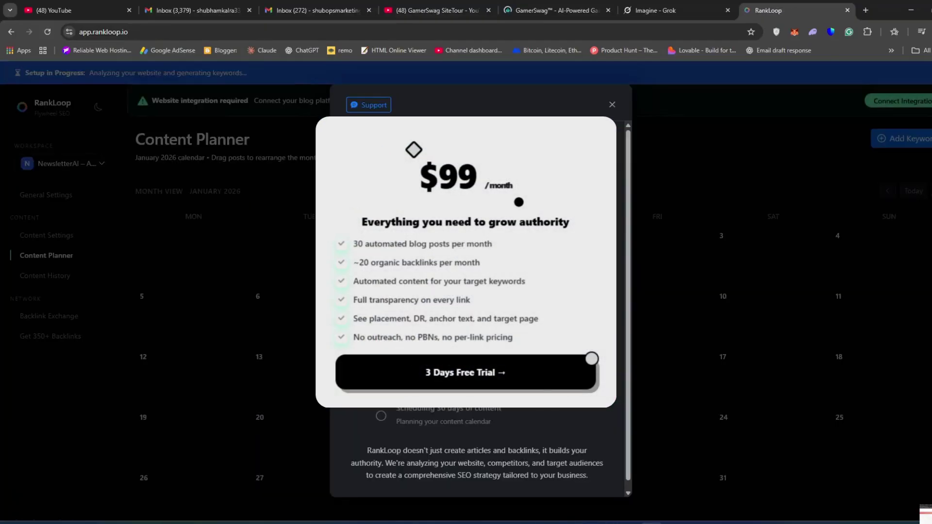
# Dismiss the pricing offer and priority-keywords dialog, open Content Settings, and close the strategy-building window
pyautogui.click(640, 490)
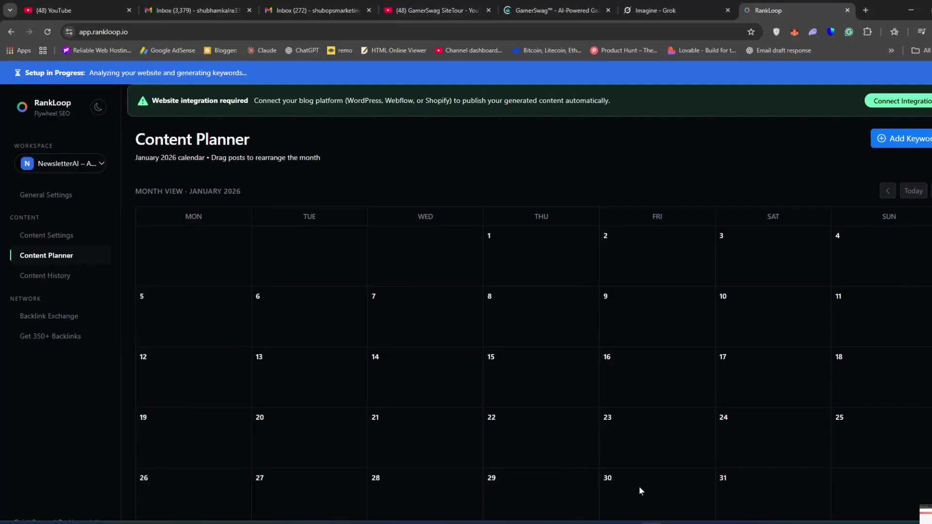
pyautogui.click(887, 141)
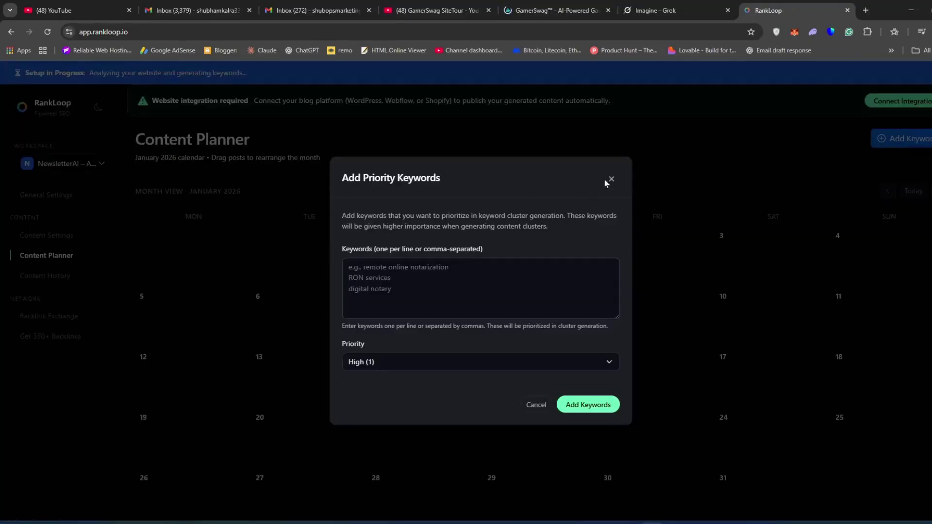
pyautogui.click(607, 183)
pyautogui.click(47, 235)
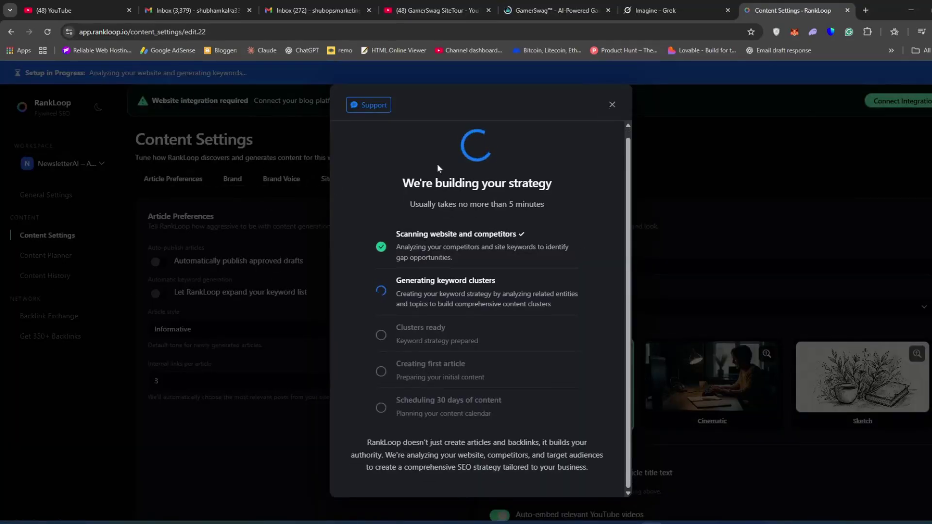
pyautogui.click(312, 156)
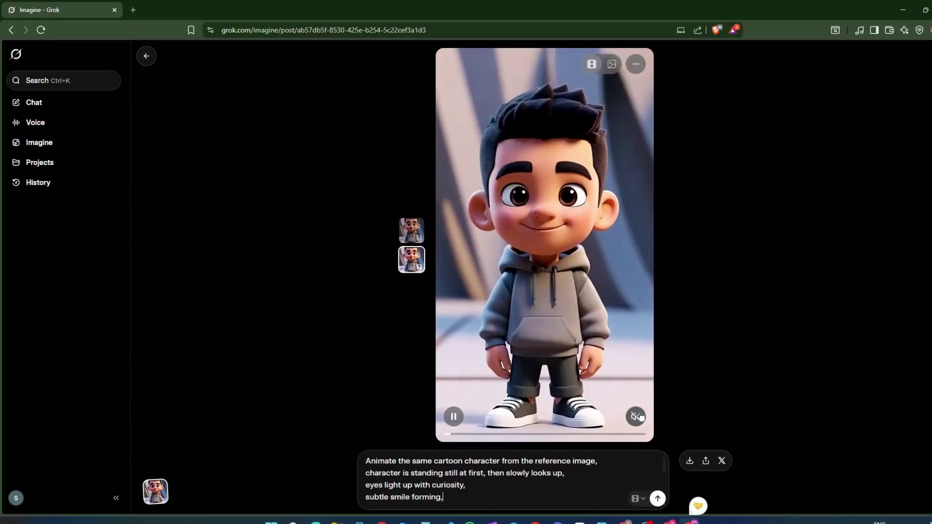
# Unmute, submit the new lightbulb prompt, then append: make this speak "Every big idea starts with a single thought"
pyautogui.click(636, 417)
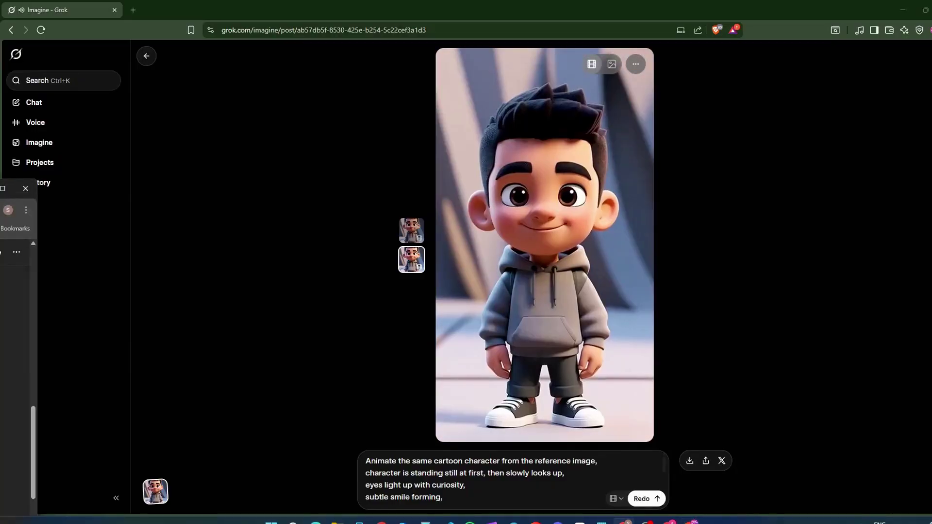
pyautogui.click(366, 505)
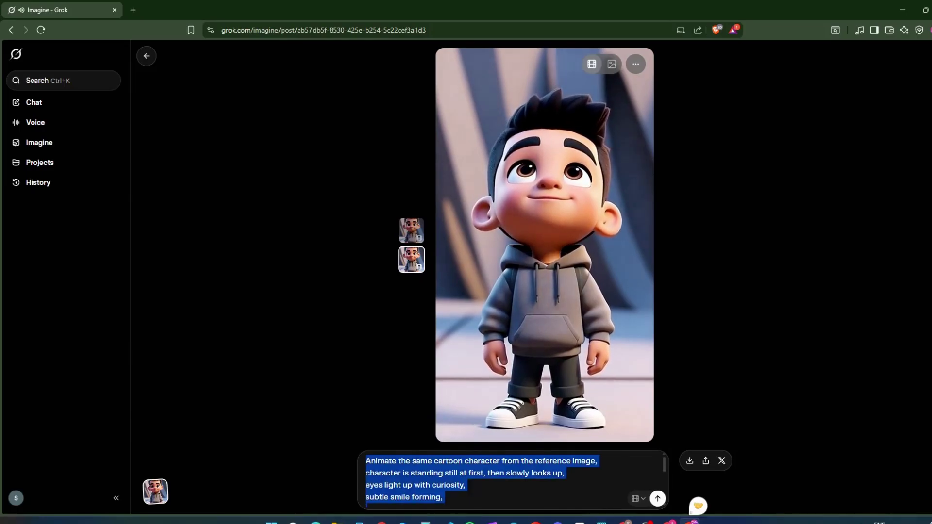
pyautogui.hotkey('ctrl', 'v')
pyautogui.press('Return')
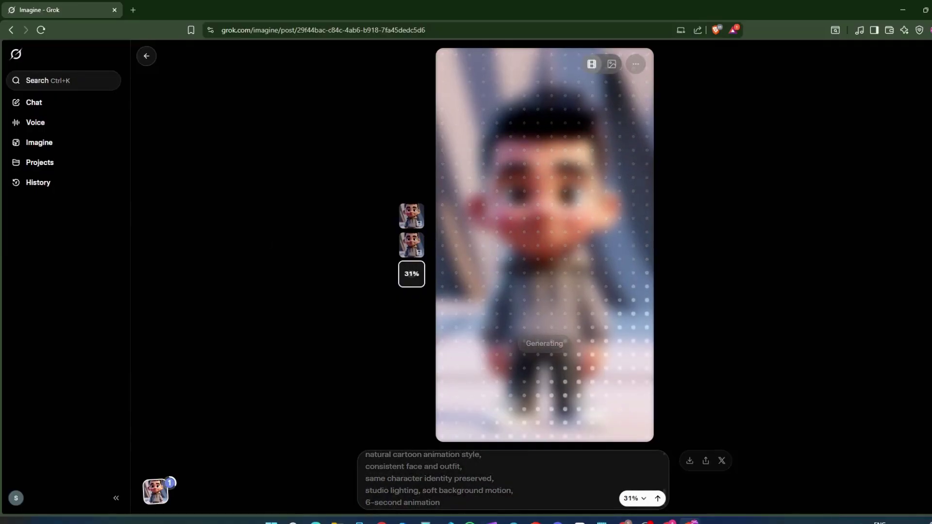
pyautogui.write('make this speak ')
pyautogui.write('"Every big idea starts with a single thought')
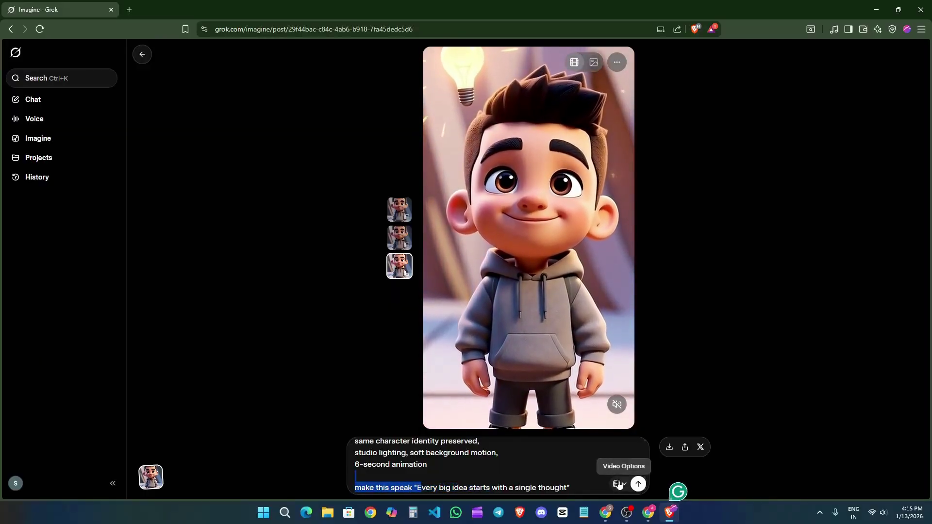
# Generate the speaking clip from the extended prompt, reposition ChatGPT, and turn the new clip's sound on
pyautogui.click(637, 484)
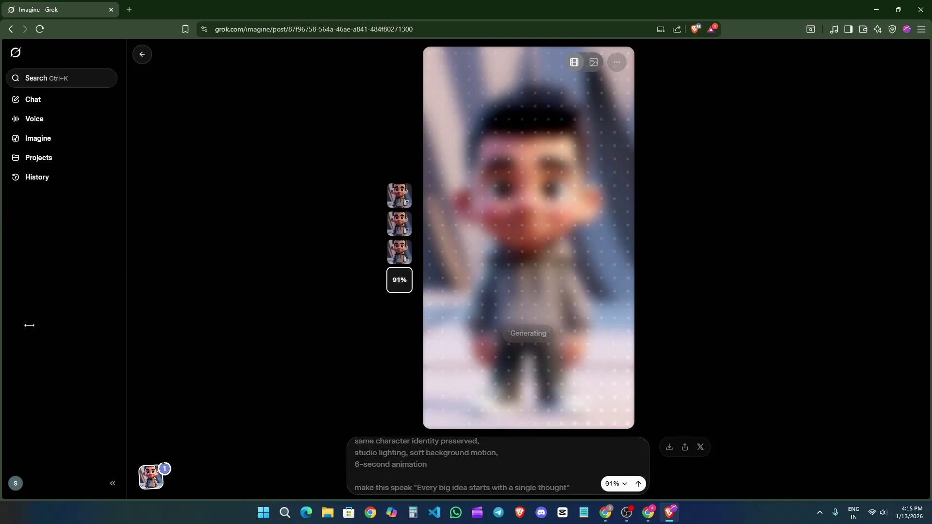
pyautogui.hotkey('alt', 'Tab')
pyautogui.moveTo(270, 166); pyautogui.dragTo(356, 23)
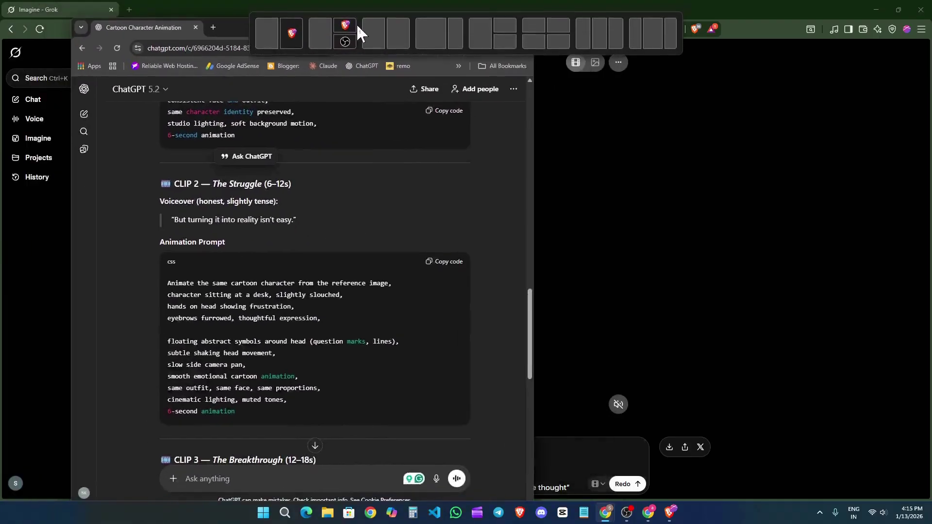
pyautogui.hotkey('alt', 'Tab')
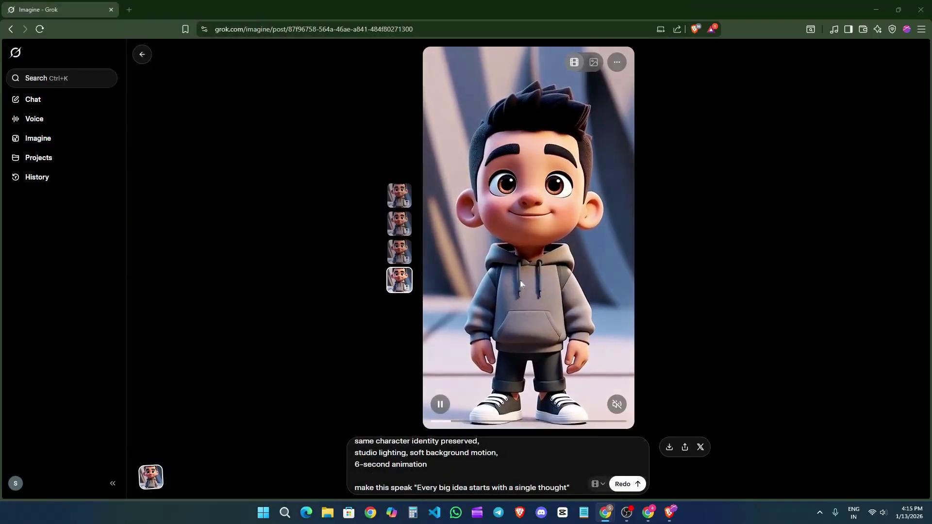
pyautogui.click(617, 404)
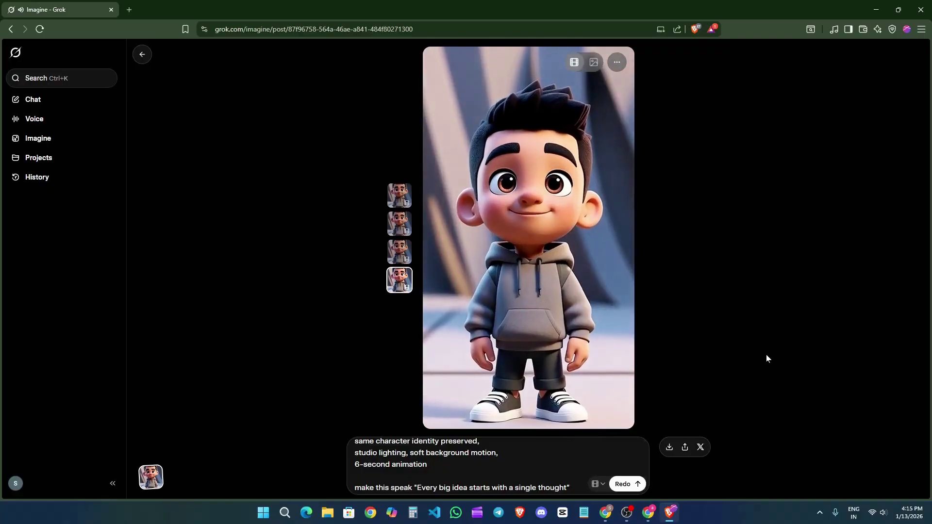
pyautogui.moveTo(551, 356)
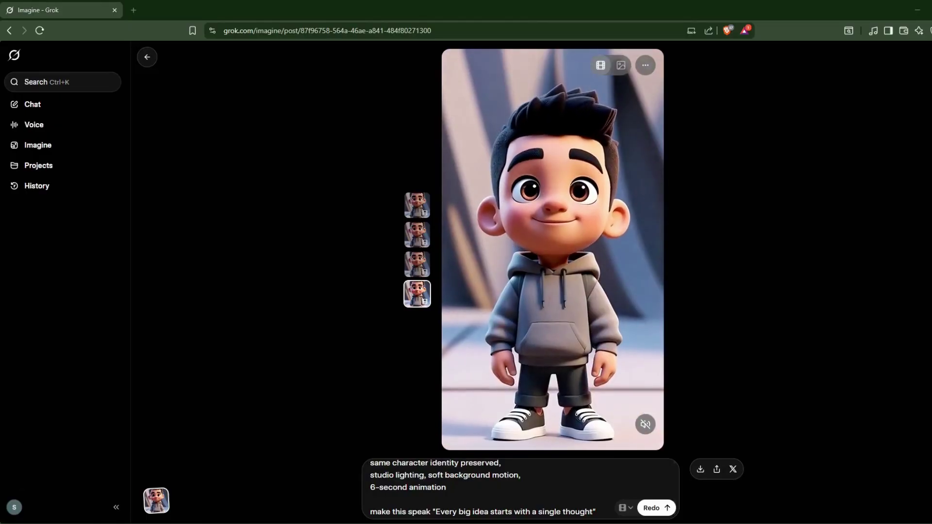
# Replace the prompt with the Clip 2 voiceover prompt: "But turning it into reality isn't easy."
pyautogui.click(445, 487)
pyautogui.hotkey('ctrl', 'a')
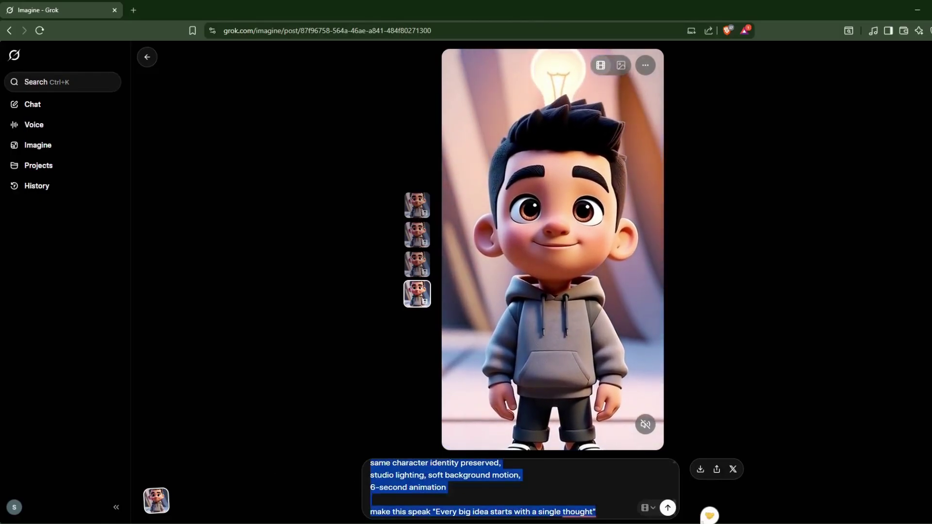
pyautogui.hotkey('ctrl', 'v')
pyautogui.scroll(5, 519, 485)
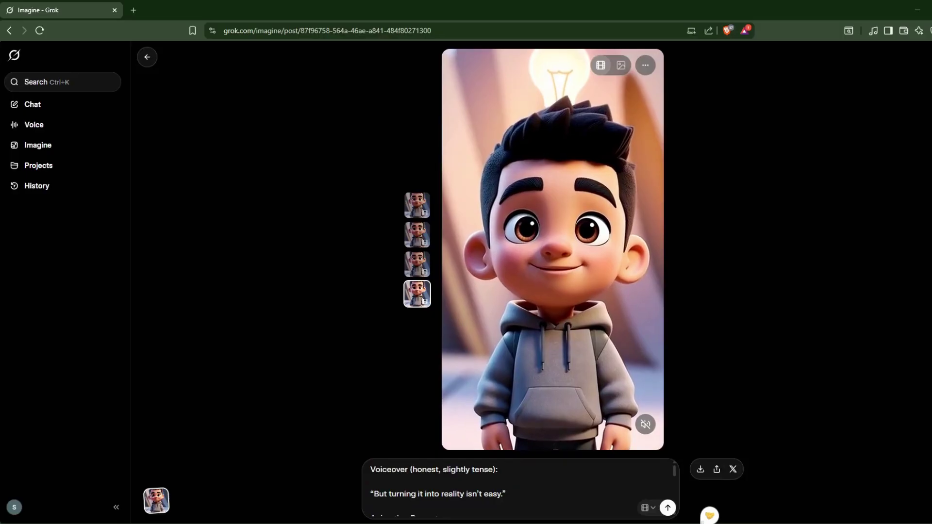
pyautogui.hotkey('ctrl', 'a')
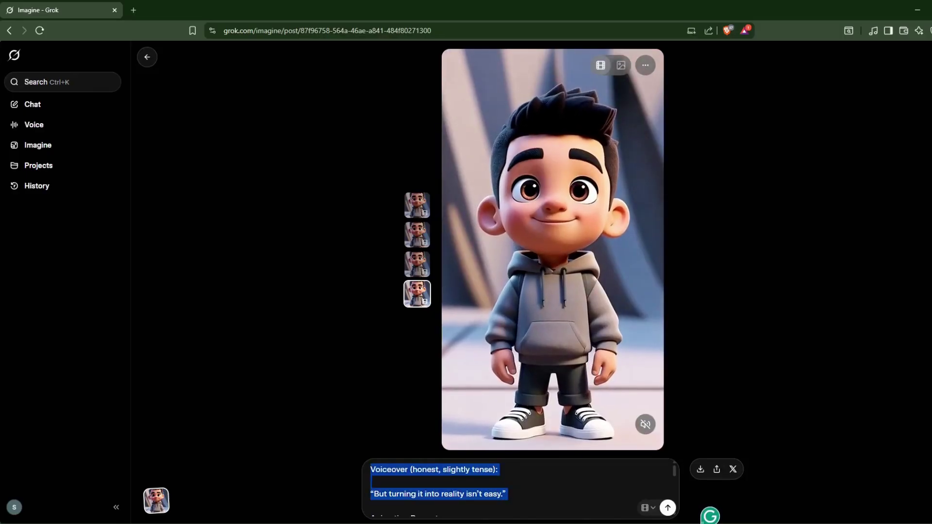
pyautogui.scroll(-1, 519, 485)
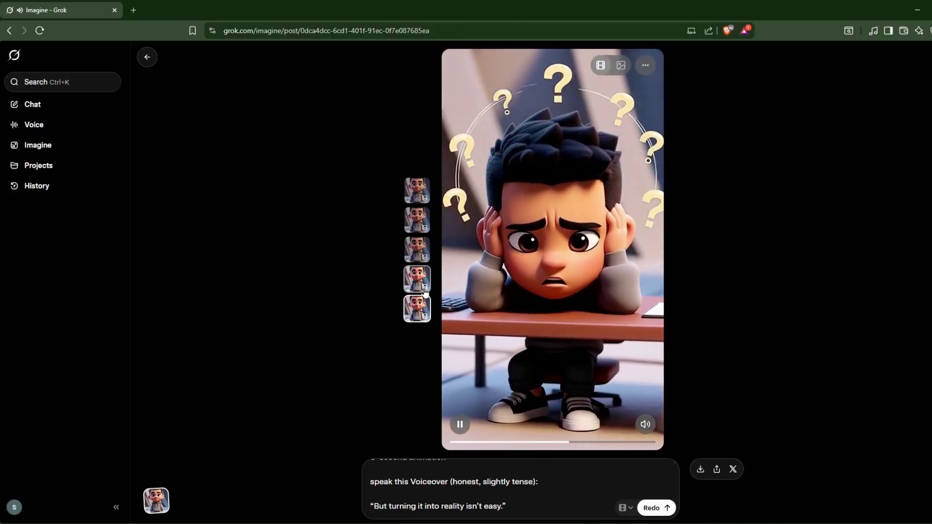
pyautogui.click(424, 290)
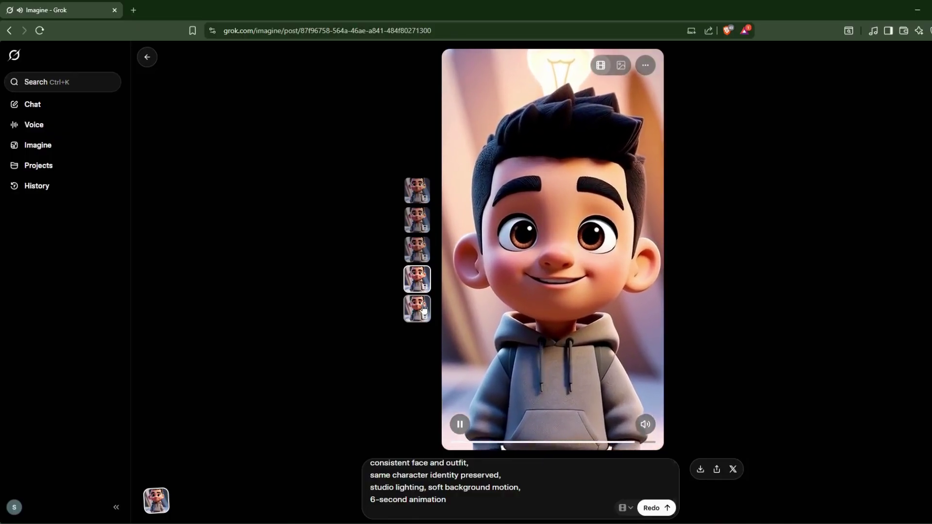
pyautogui.click(423, 308)
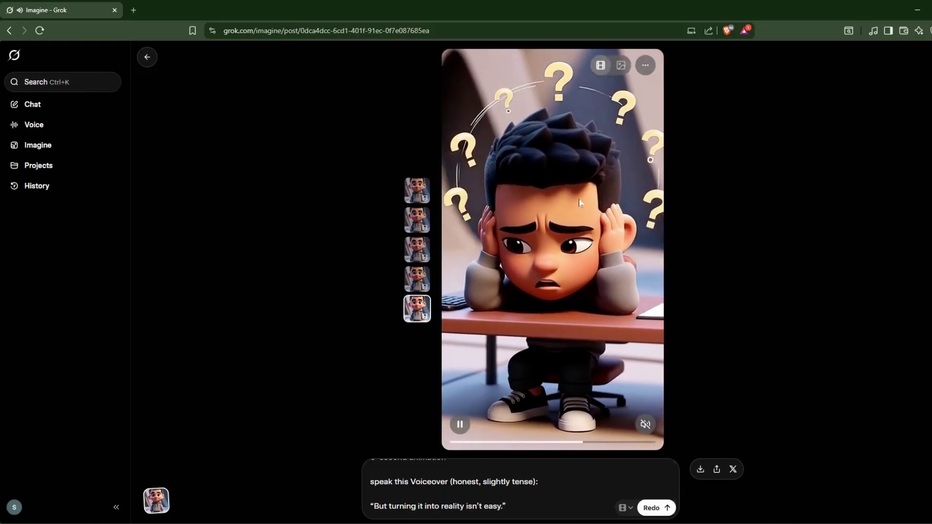
pyautogui.scroll(-1, 523, 227)
pyautogui.scroll(1, 505, 213)
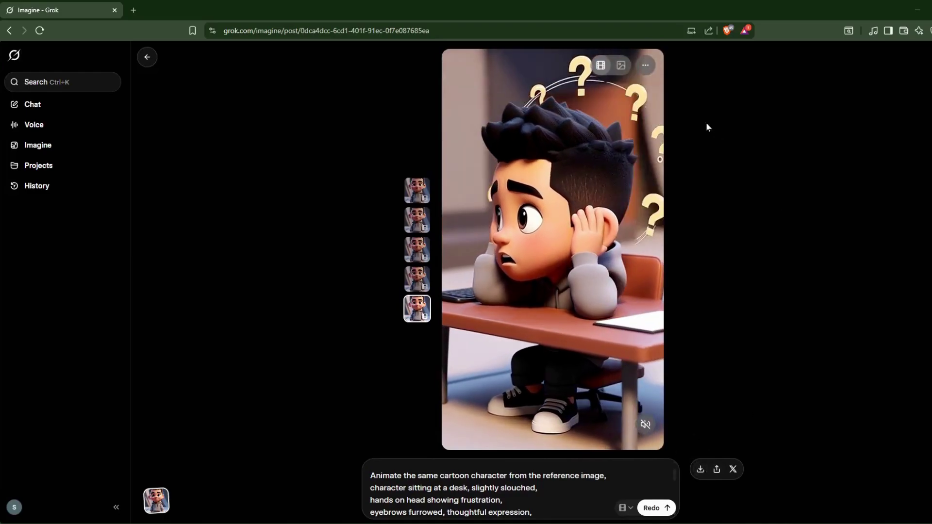
# Save the worried desk clip as a 1,484 KB MP4 in Downloads and open it in Clipchamp
pyautogui.click(648, 65)
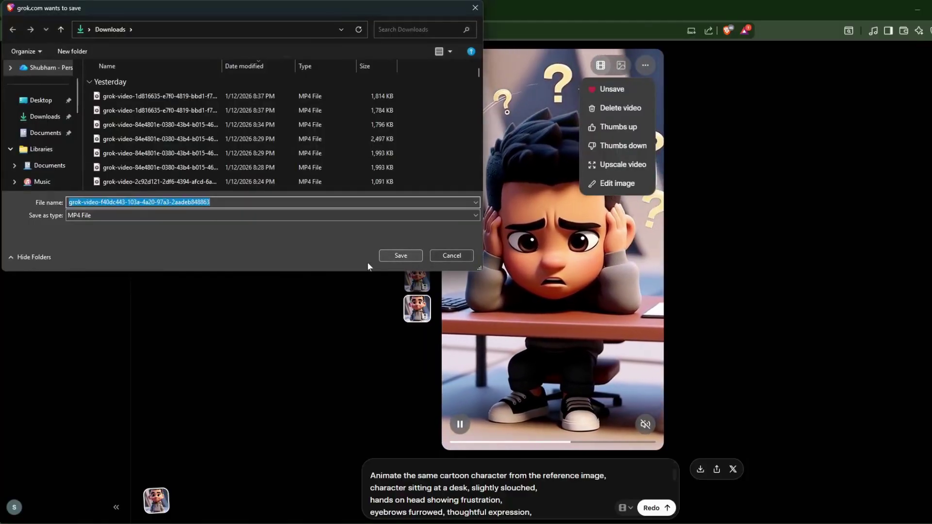
pyautogui.click(406, 256)
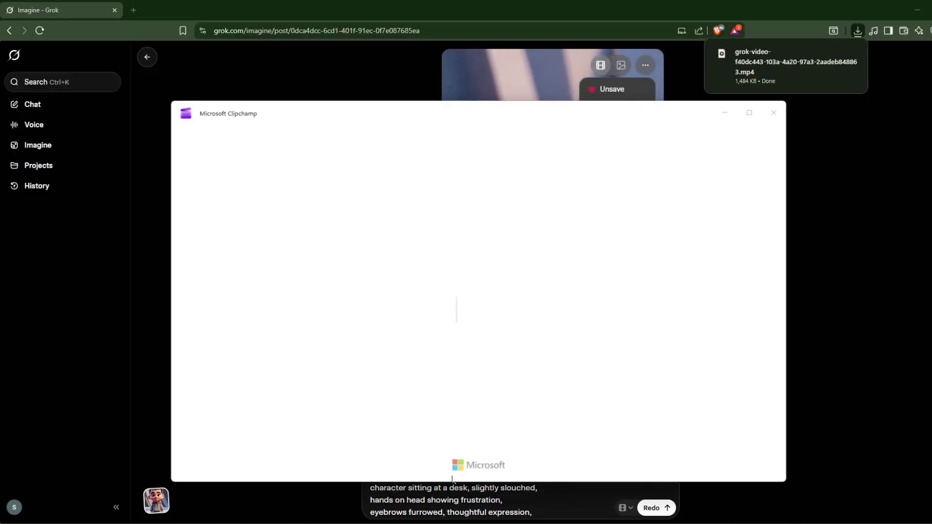
# Close Clipchamp and view the original standing, smiling hoodie character image on its post page
pyautogui.click(779, 113)
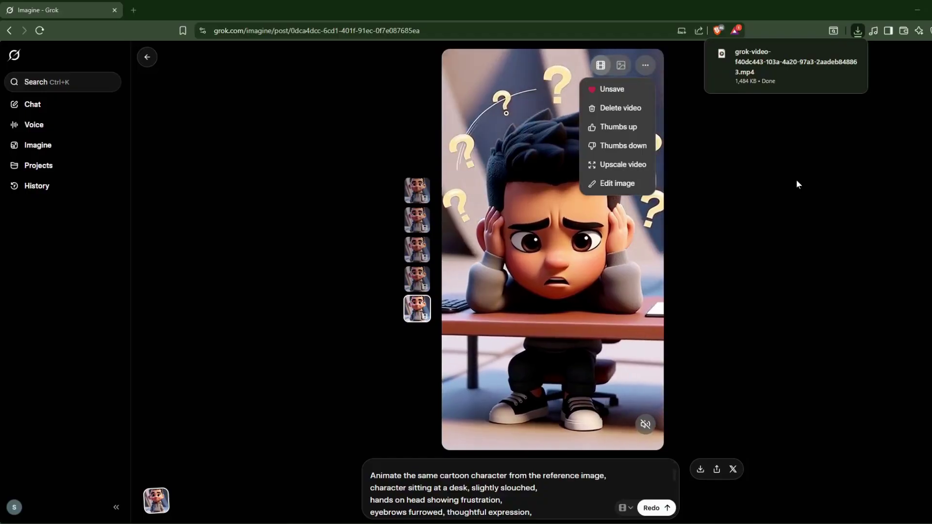
pyautogui.click(213, 278)
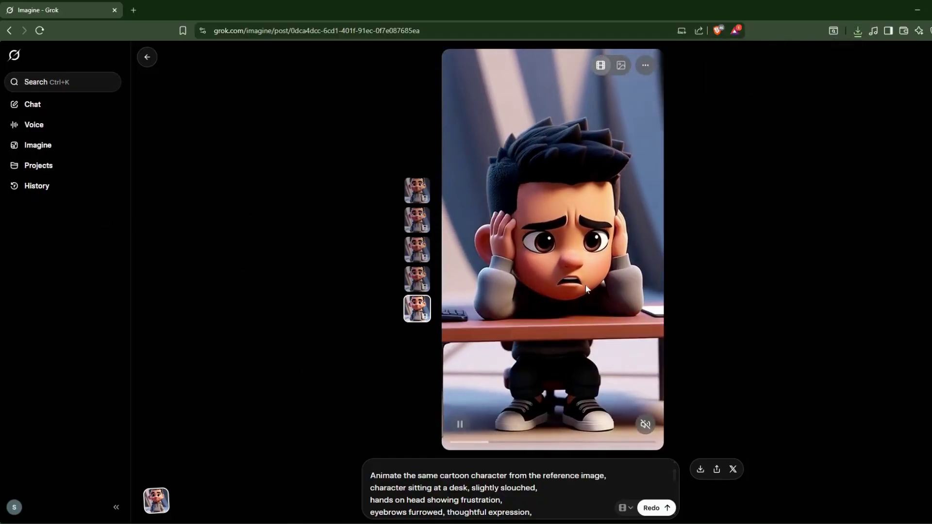
pyautogui.click(620, 65)
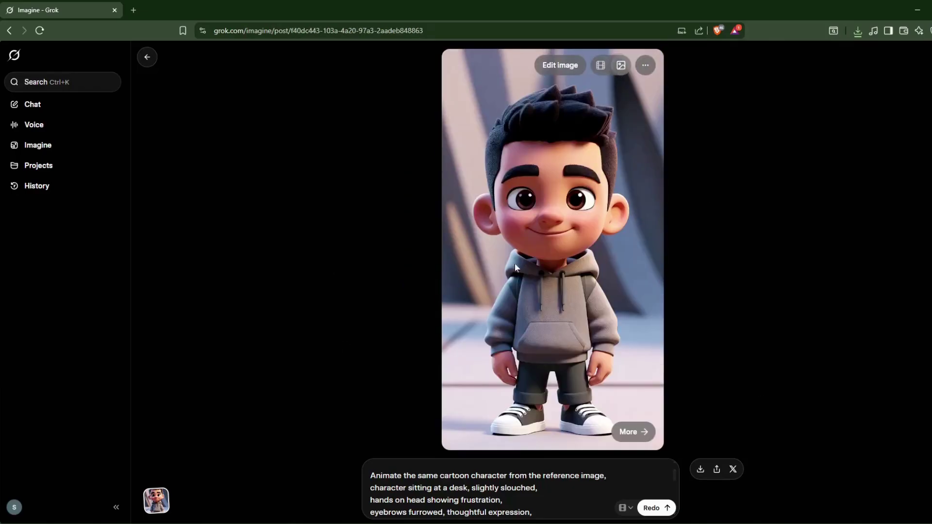